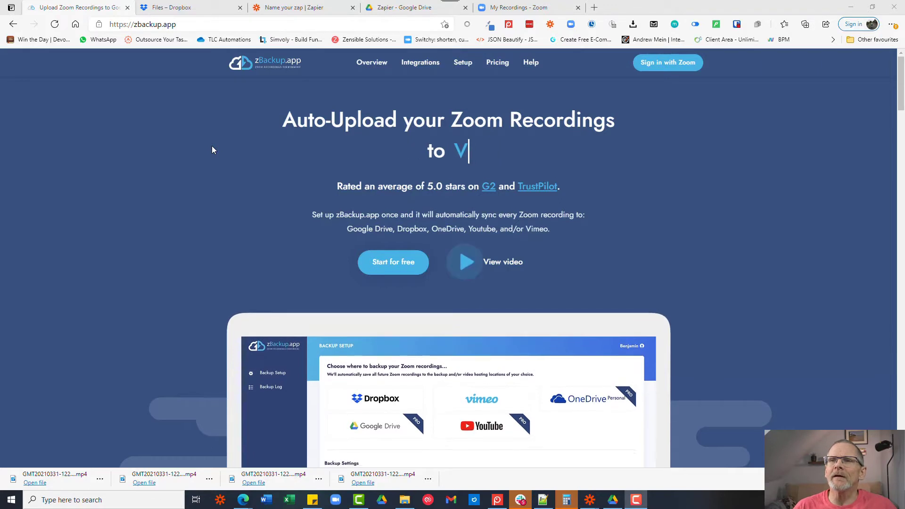
- Sign in to zBackup.app with Zoom to view the Dropbox backup location saving to ZBackup-App
left_click(651, 64)
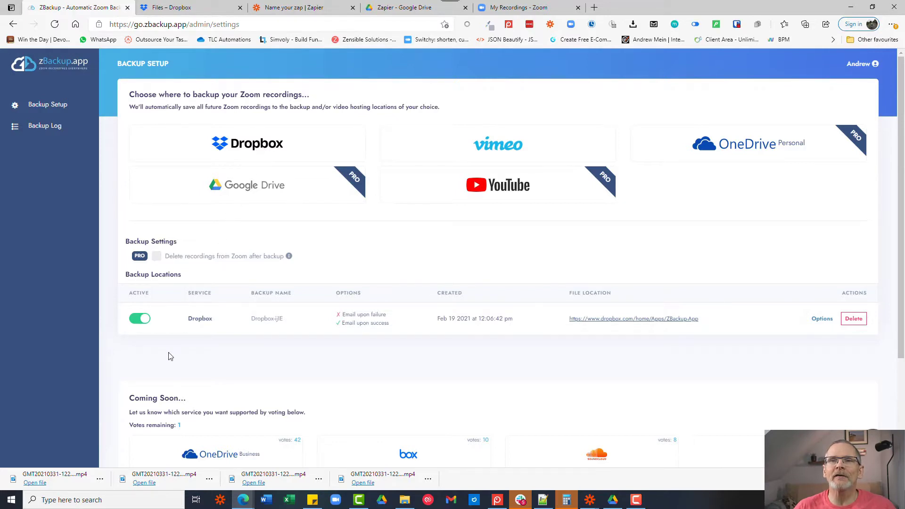
- Browse Dropbox to Apps › ZBackup-App › the meeting-room folder with its .m4a and .mp4 files
left_click(197, 15)
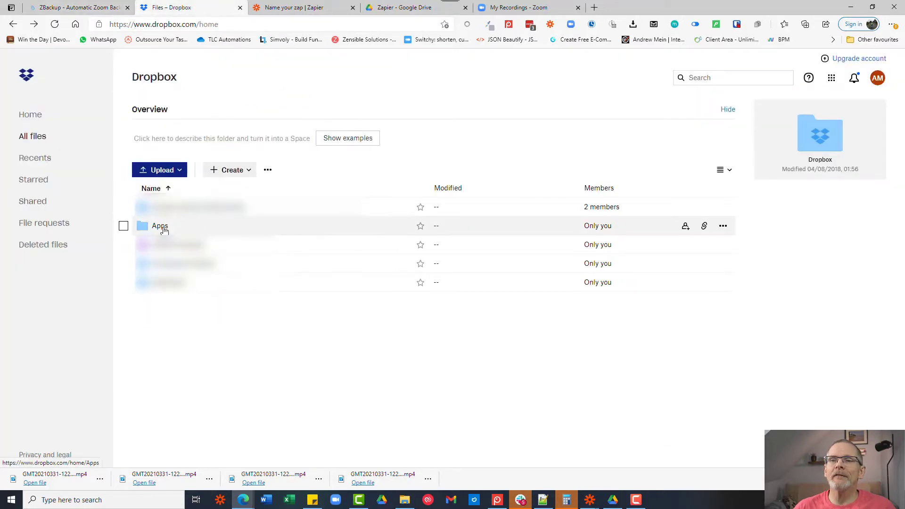
left_click(160, 227)
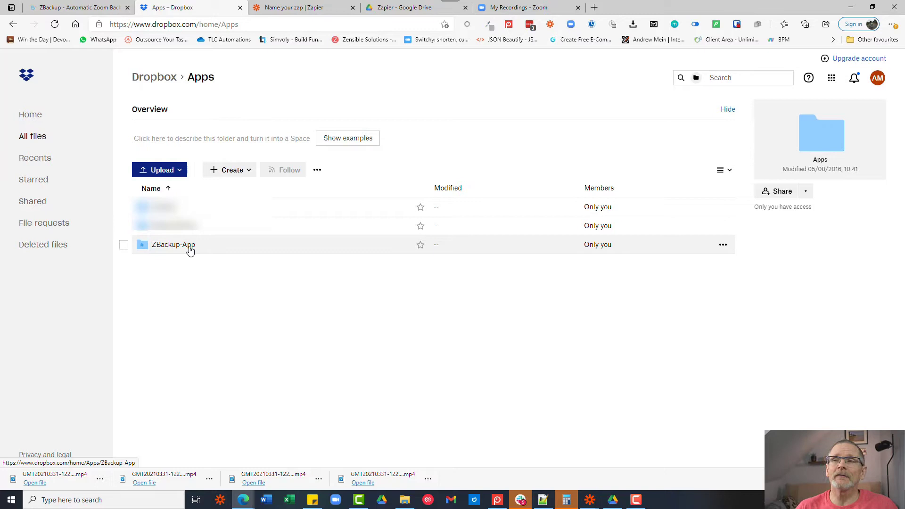
left_click(519, 14)
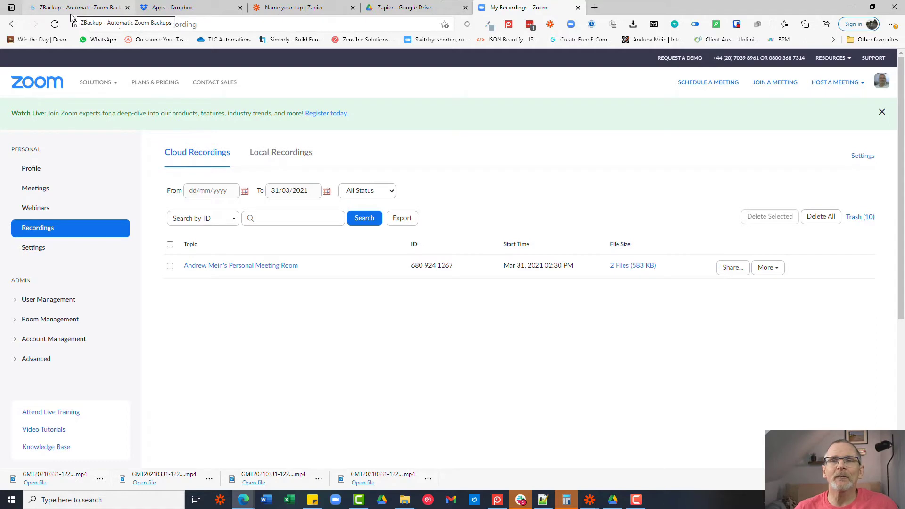
left_click(172, 7)
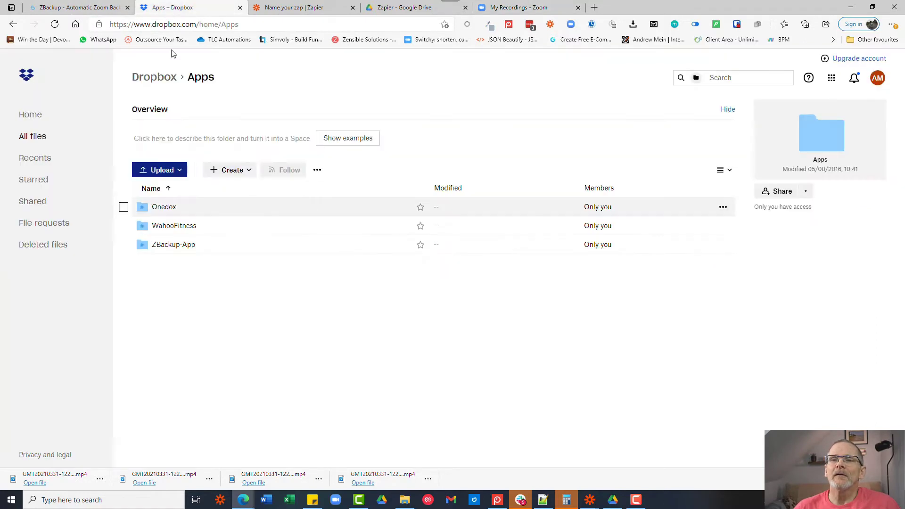
left_click(183, 247)
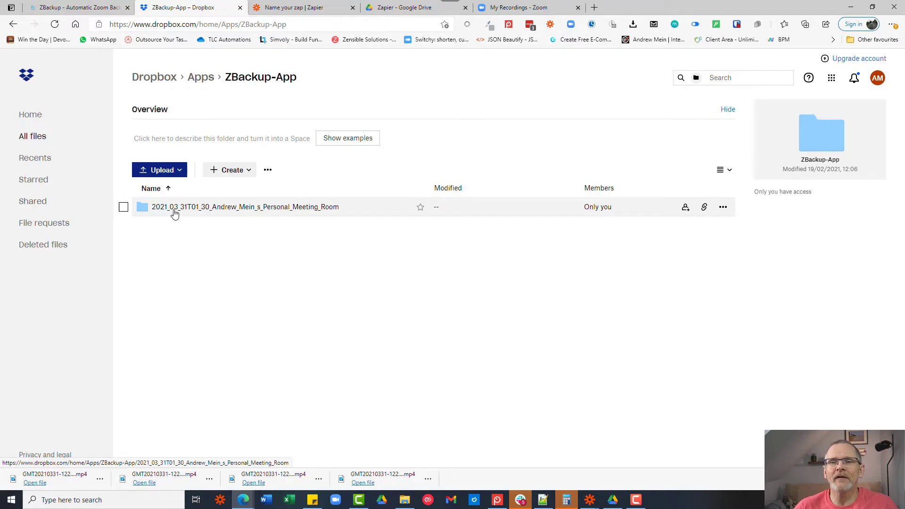
left_click(226, 207)
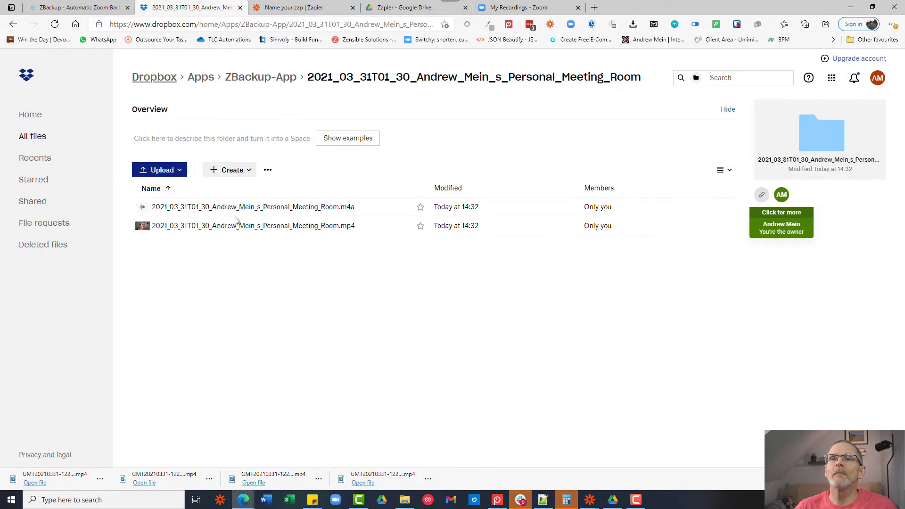
- Name the new zap 'Zoom to Google Drive', fixing the misspelled 'Googe'
left_click(289, 9)
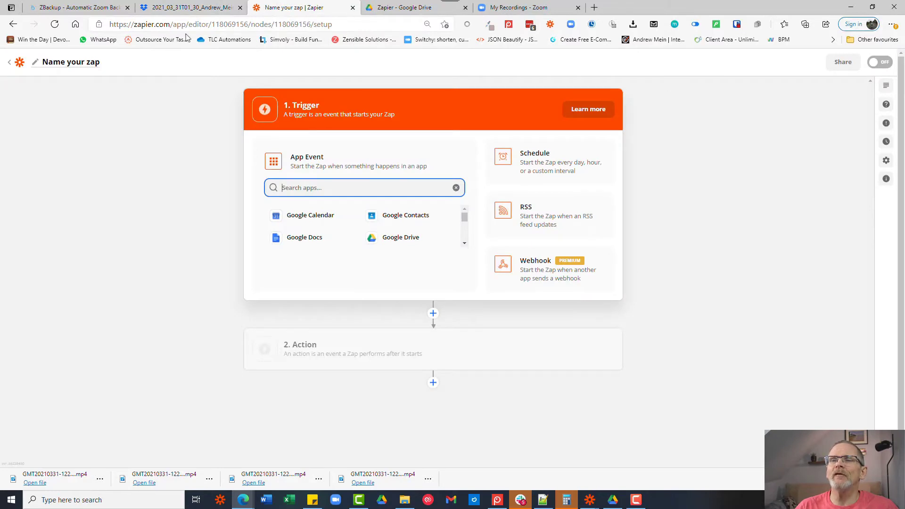
left_click(85, 64)
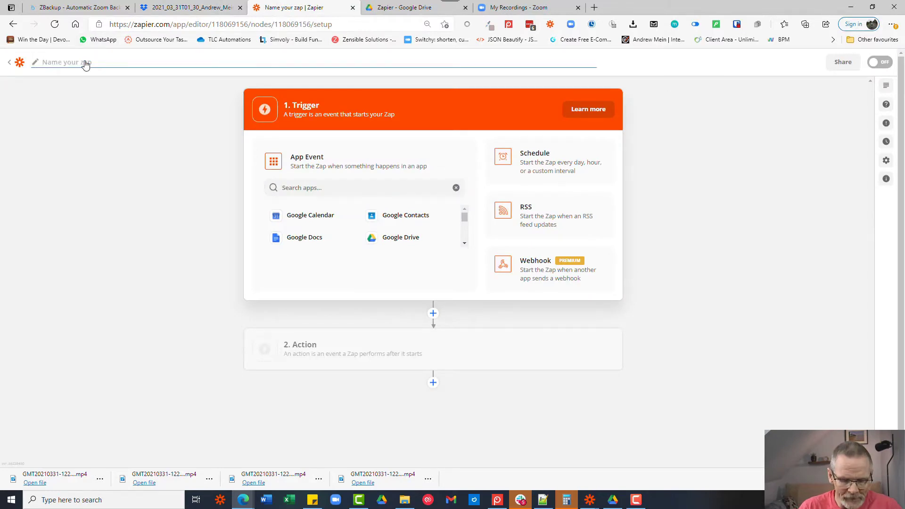
type("Zoom to G")
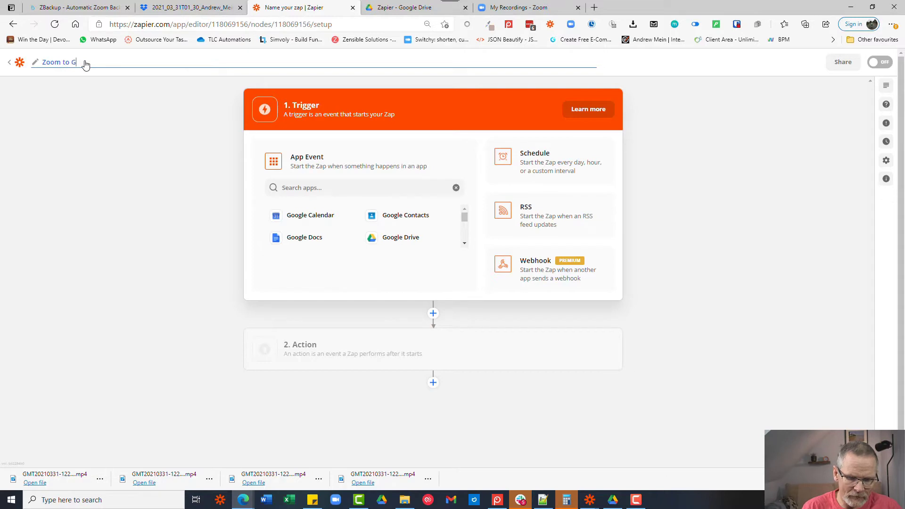
type("oogle Drive")
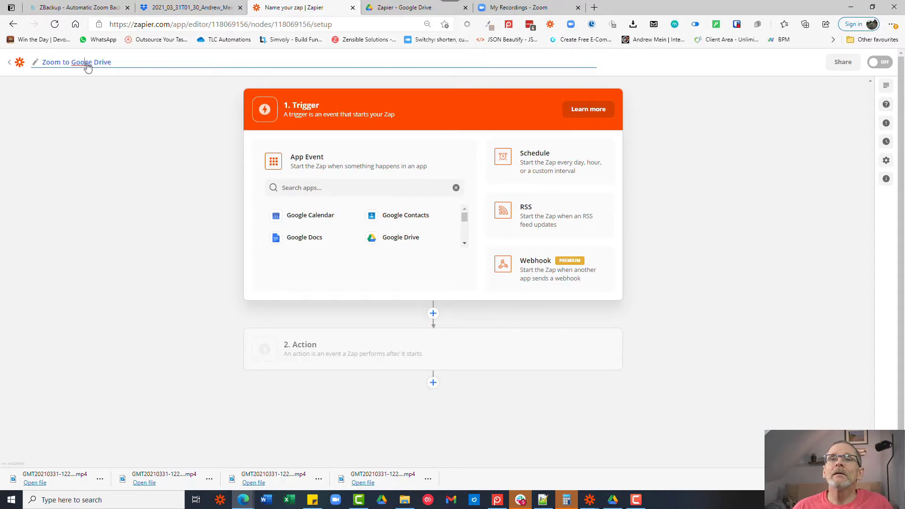
left_click(88, 65)
type("l")
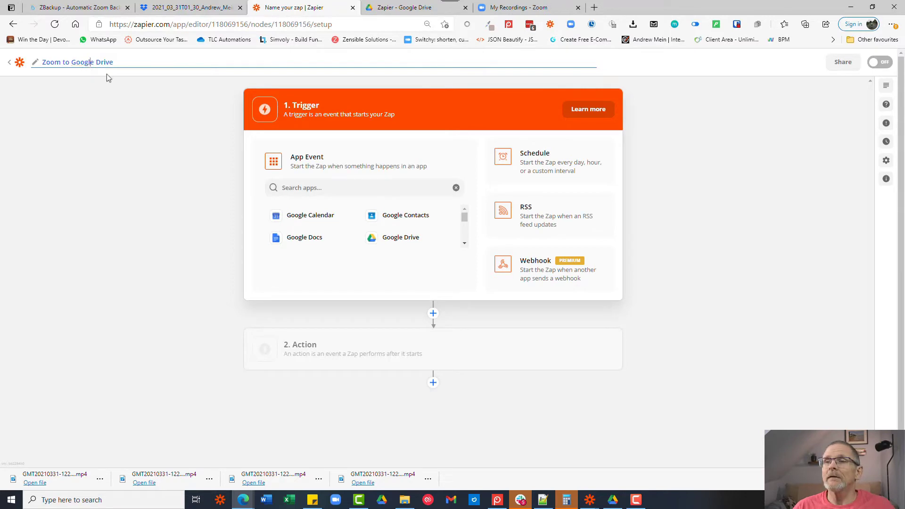
- Search 'drop' among apps and choose Dropbox as the trigger app
left_click(323, 187)
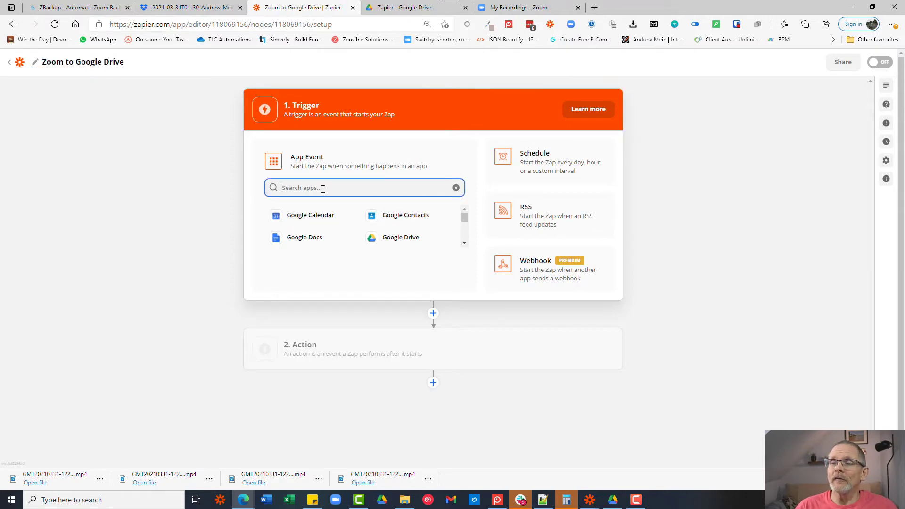
type("drop")
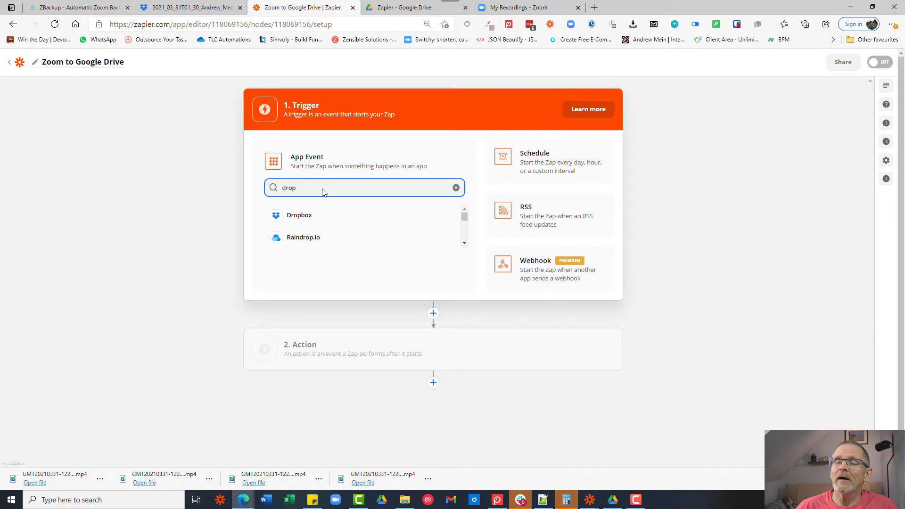
left_click(317, 215)
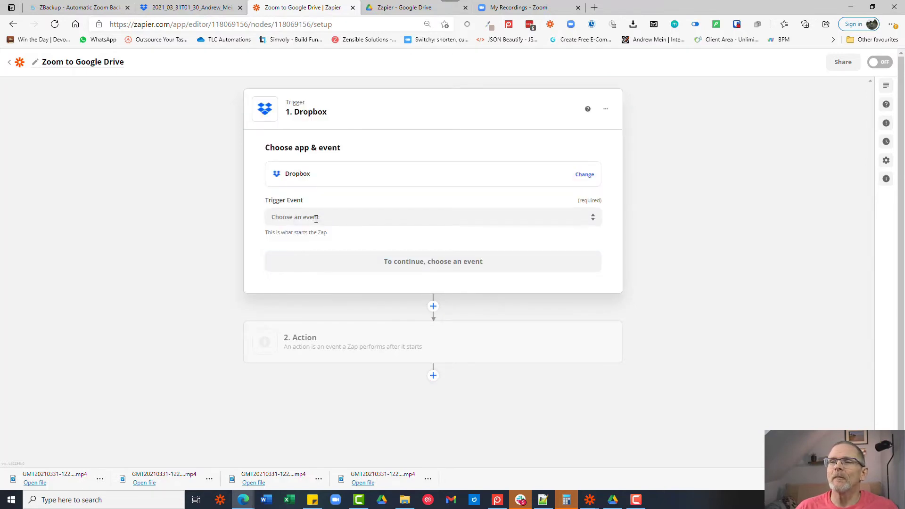
- Set the trigger event to New Folder and connect the Dropbox account
left_click(315, 218)
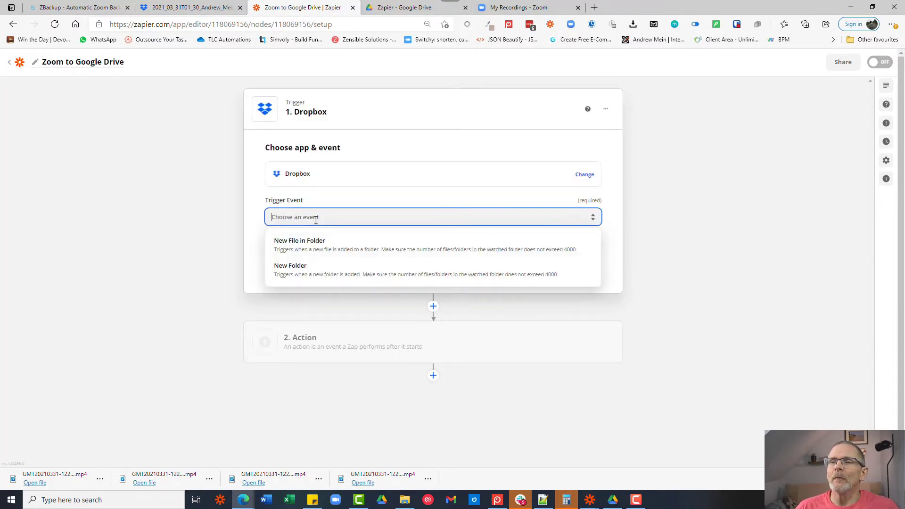
left_click(311, 268)
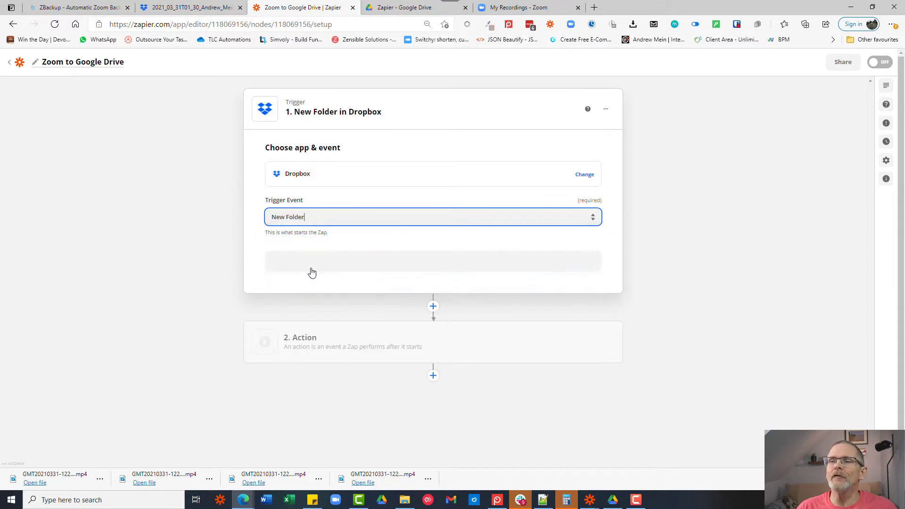
left_click(341, 269)
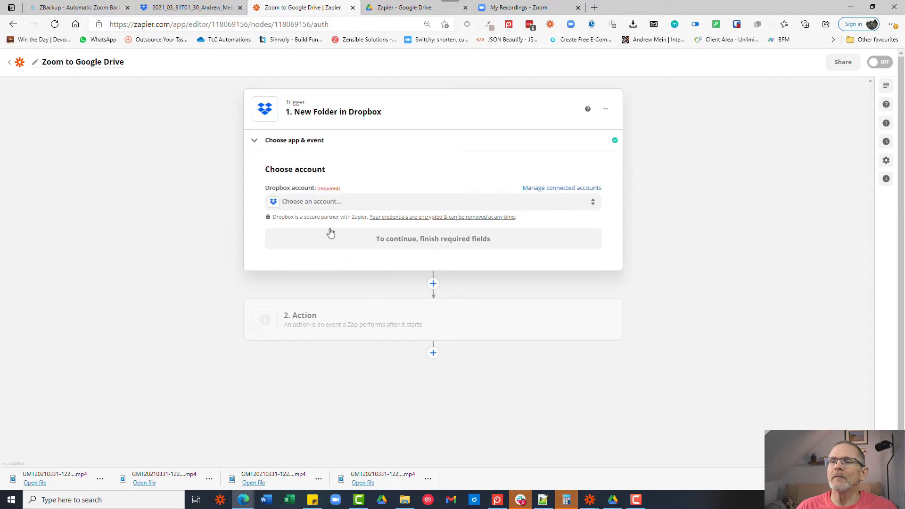
left_click(320, 202)
left_click(315, 277)
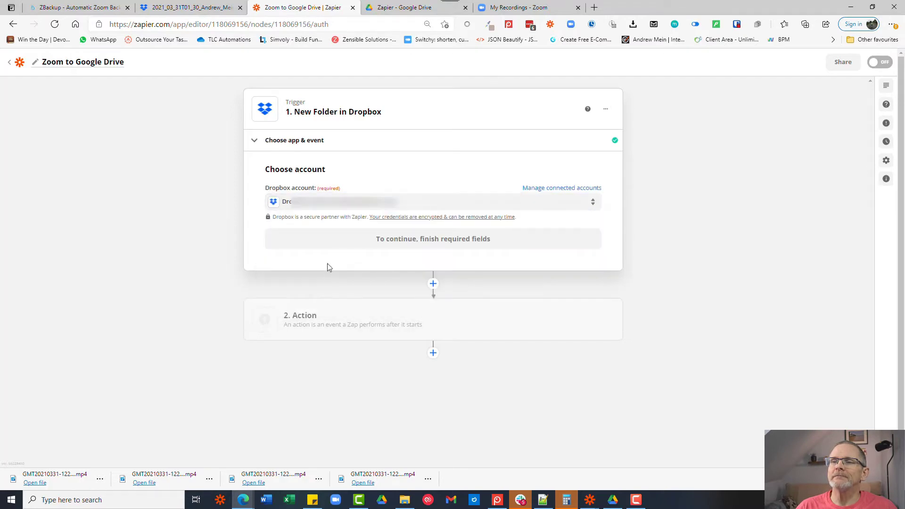
left_click(369, 247)
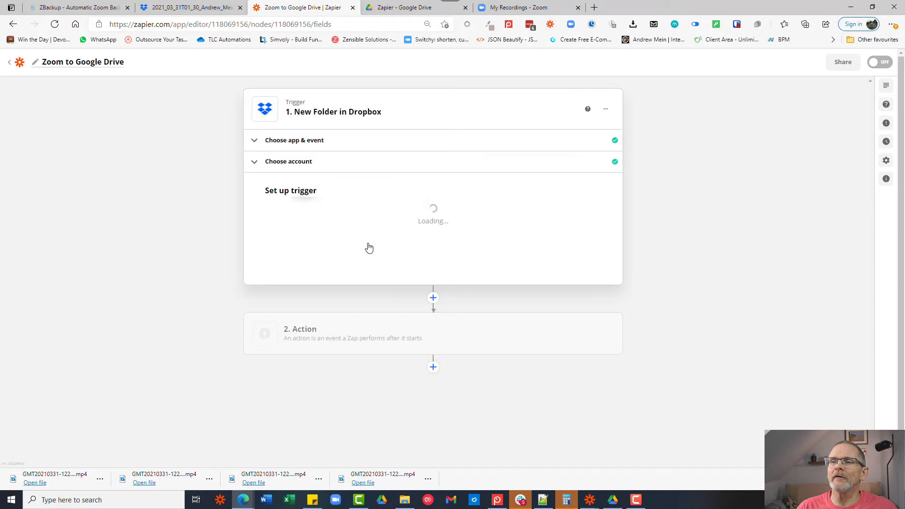
- Make the trigger watch the /Apps/ZBackup-App folder for new folders
left_click(295, 224)
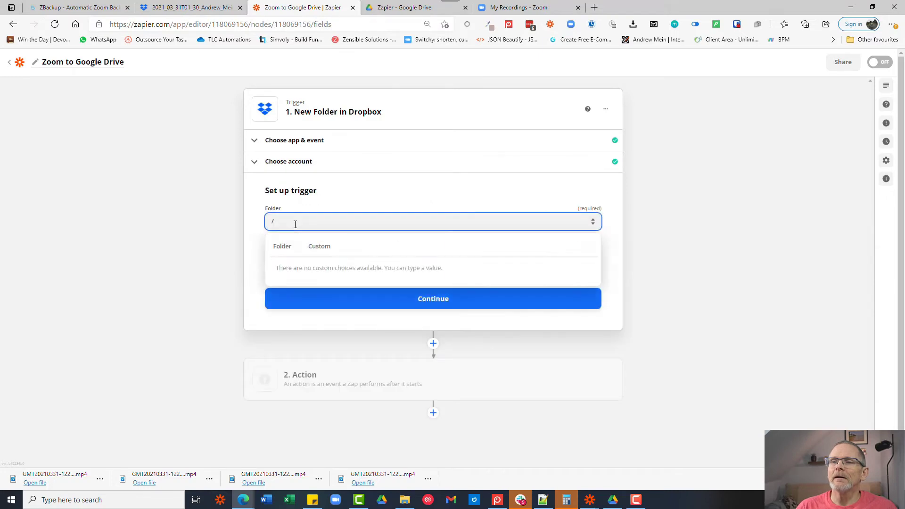
left_click(282, 247)
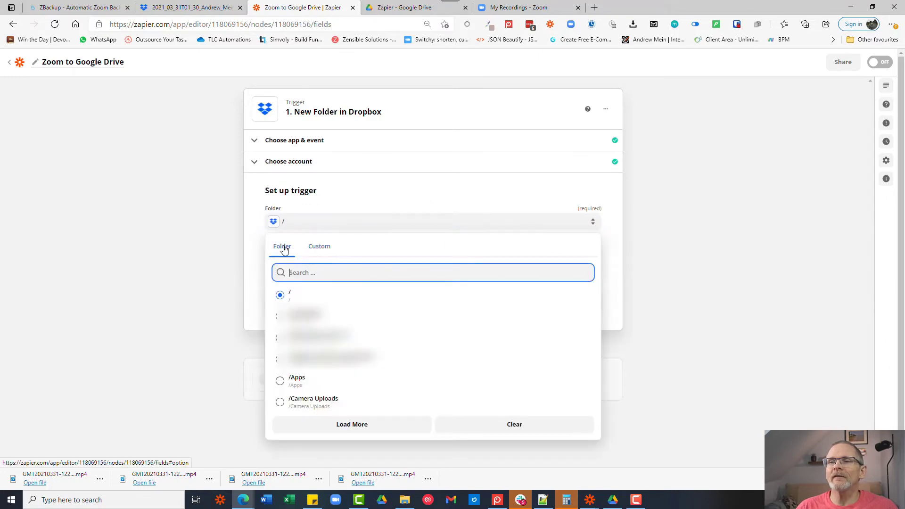
left_click(295, 384)
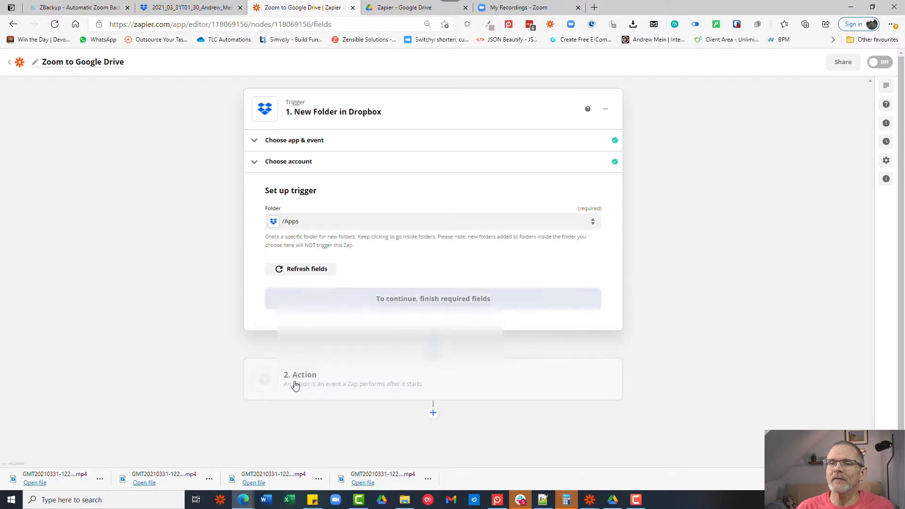
left_click(306, 223)
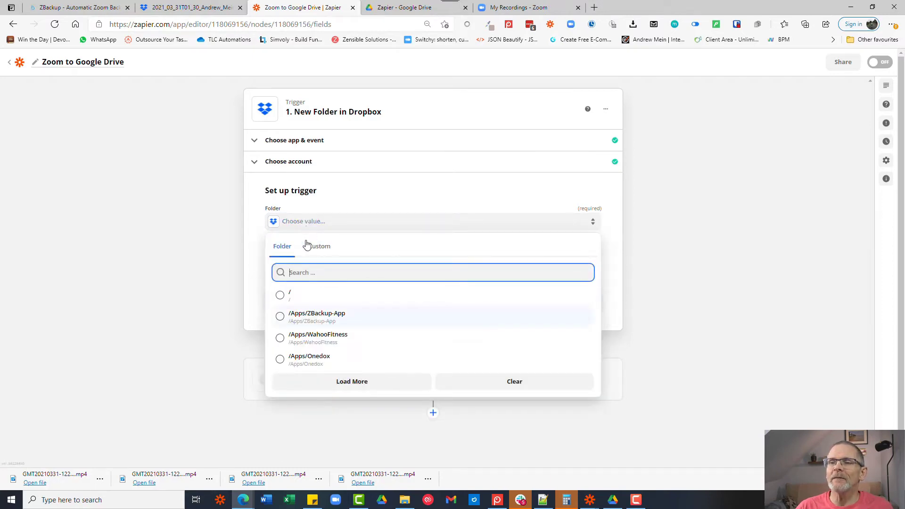
left_click(306, 315)
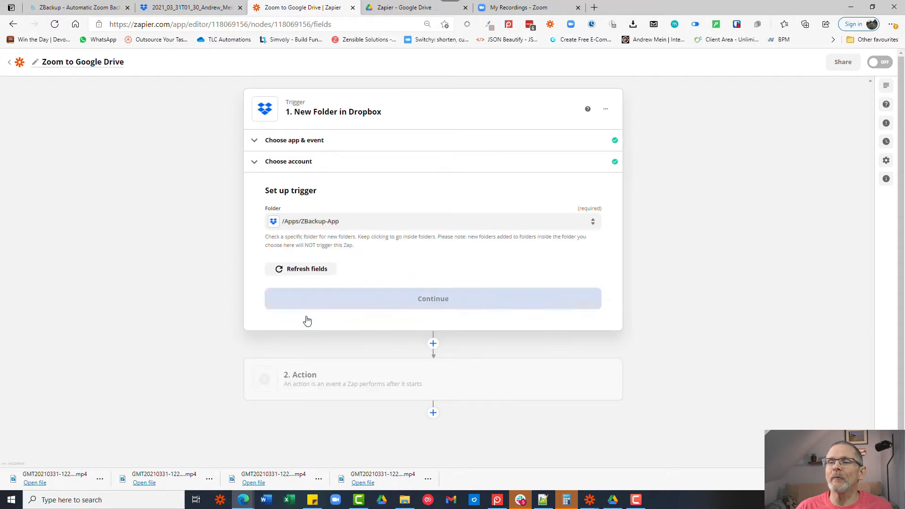
left_click(404, 307)
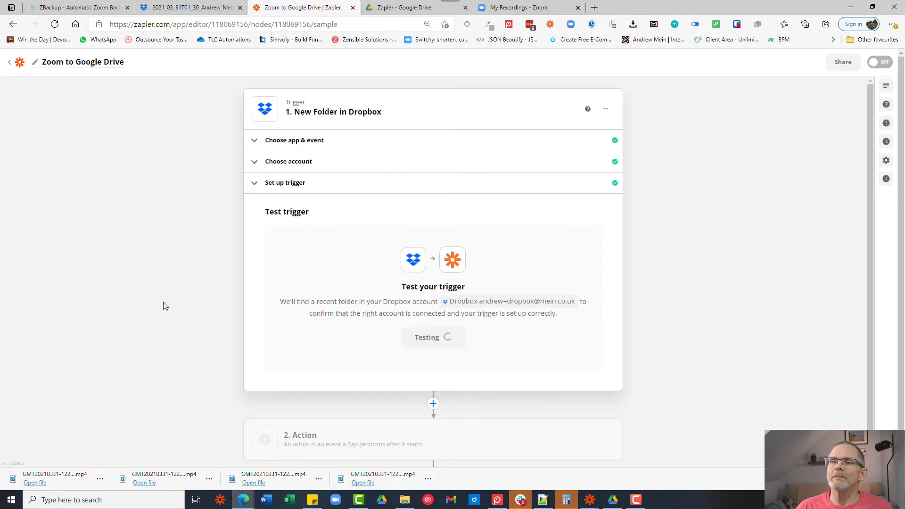
- Review the trigger test's found meeting-room folder path and accept it
scroll(165, 306, "down", 2)
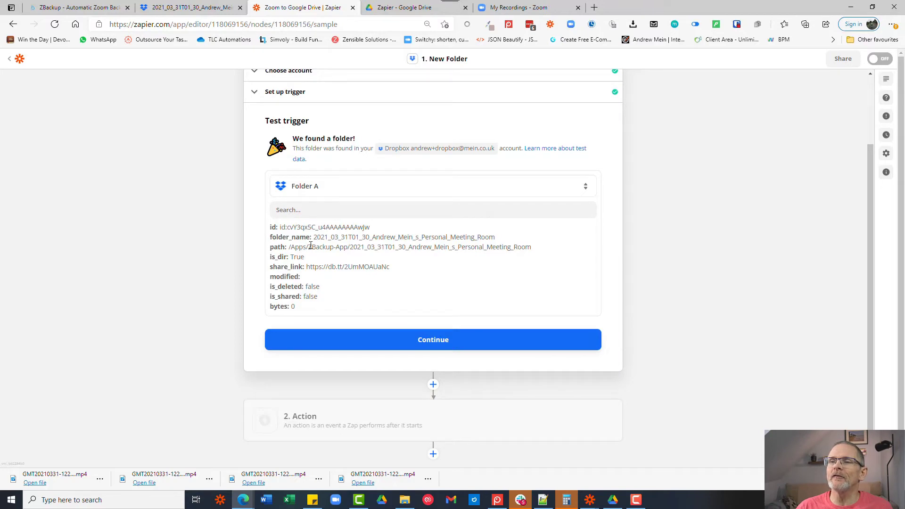
left_click_drag(309, 247, 541, 249)
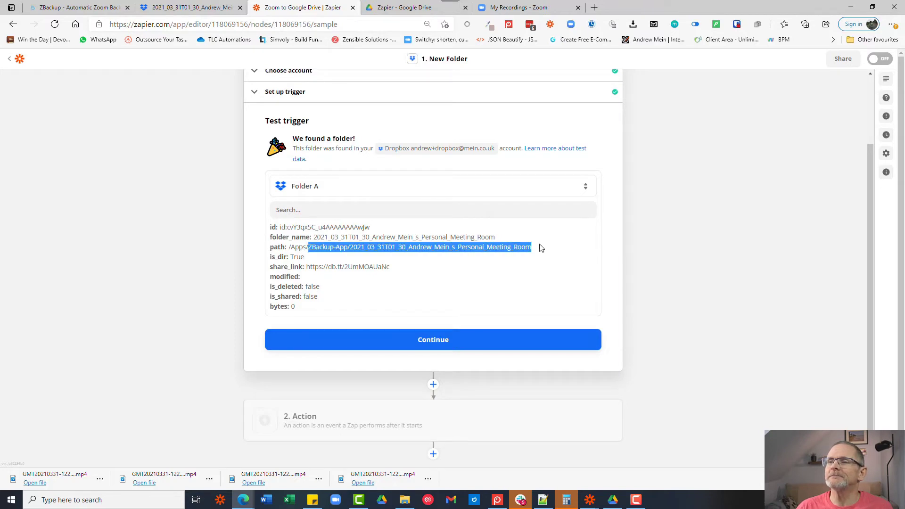
left_click(407, 339)
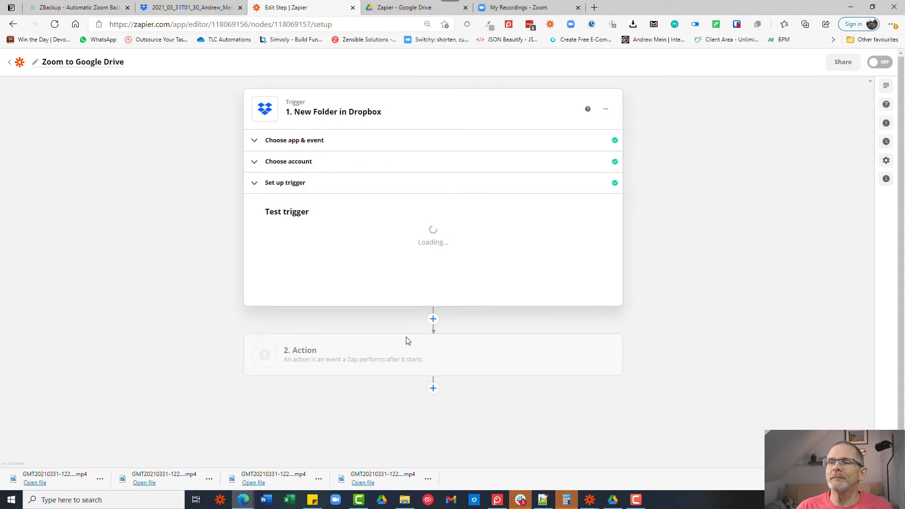
- Add a Dropbox Find File (Content Search) action using the connected Dropbox account
left_click(407, 340)
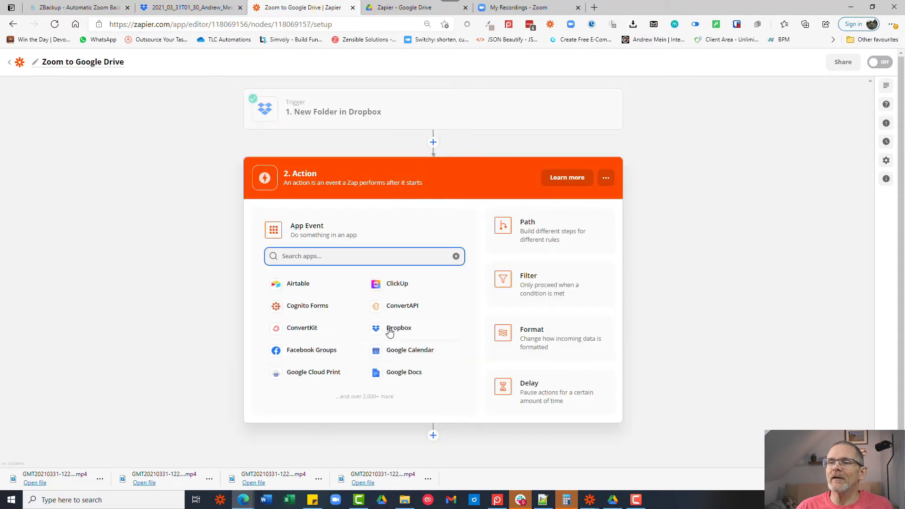
left_click(389, 332)
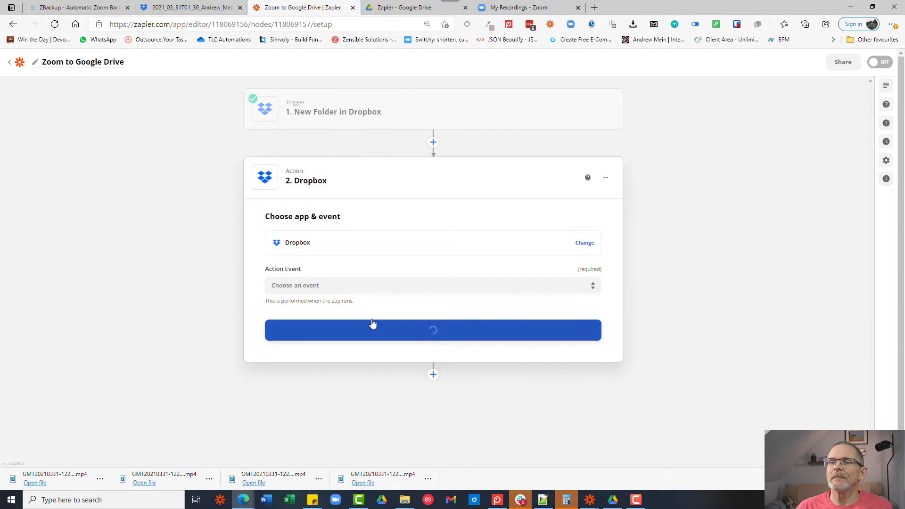
left_click(312, 287)
scroll(312, 370, "down", 5)
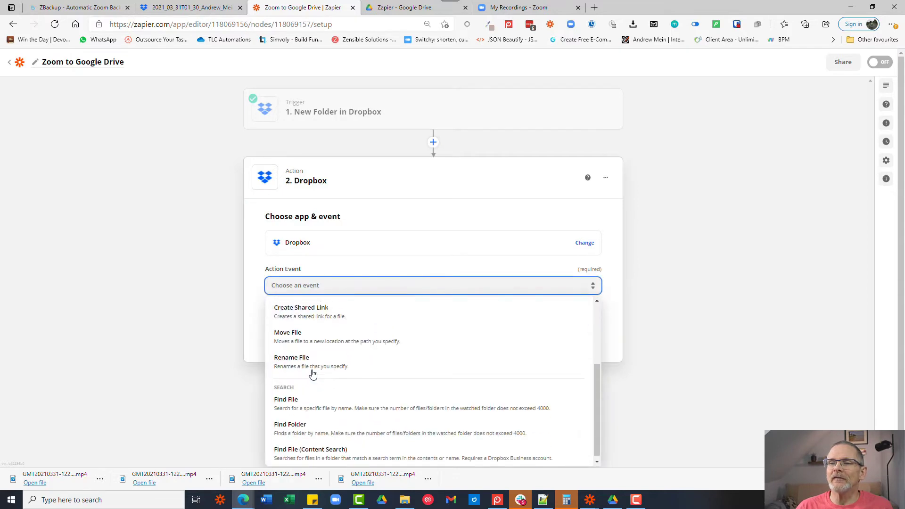
left_click(320, 451)
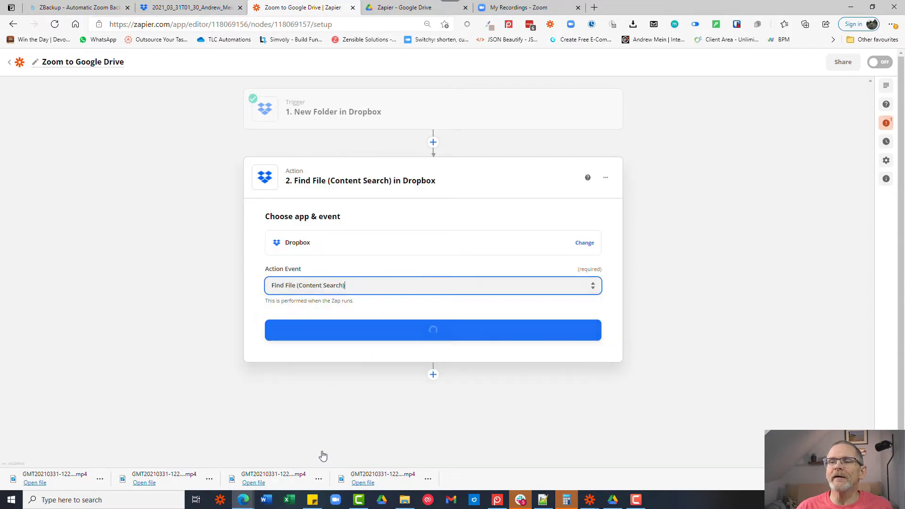
left_click(385, 336)
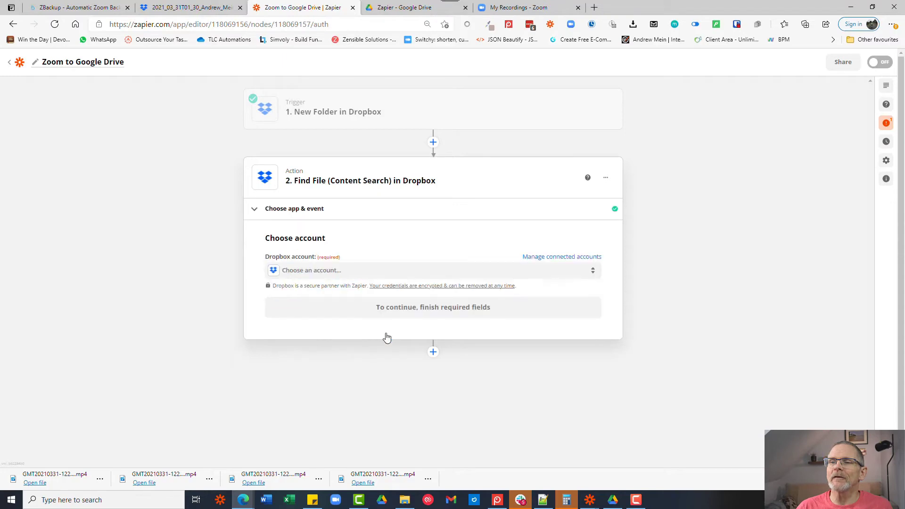
left_click(320, 277)
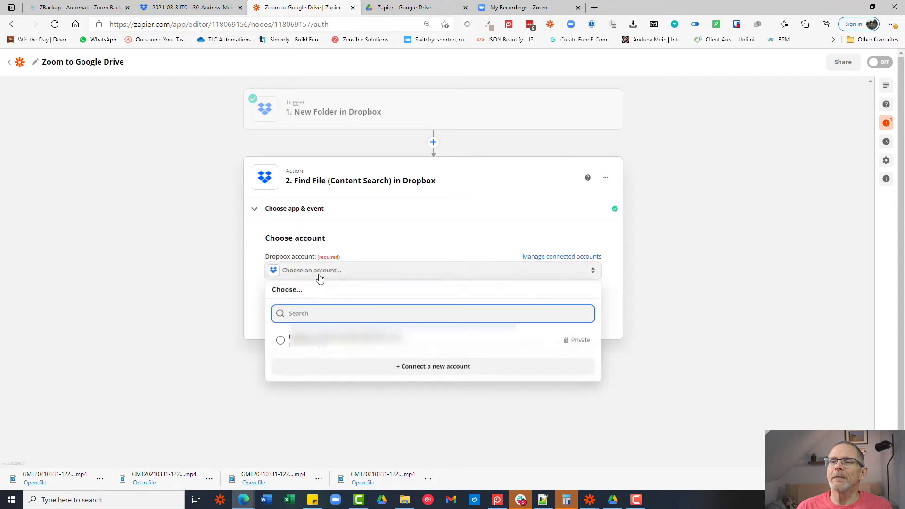
left_click(303, 348)
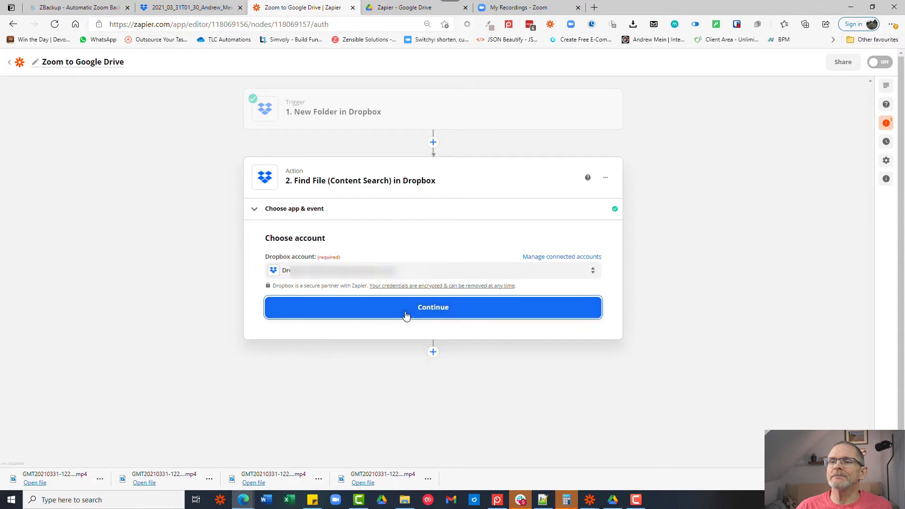
left_click(405, 316)
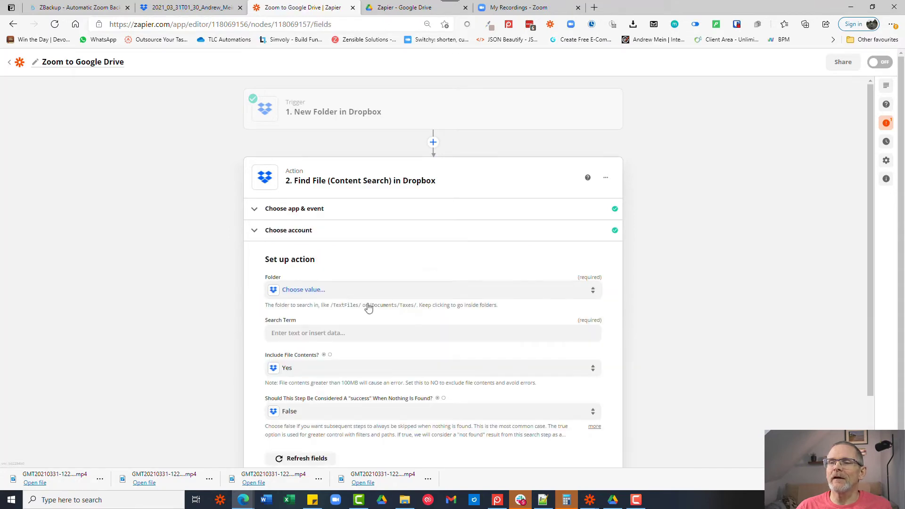
- Set the search folder to the trigger's Path and the Search Term to mp4
scroll(306, 292, "down", 2)
left_click(309, 206)
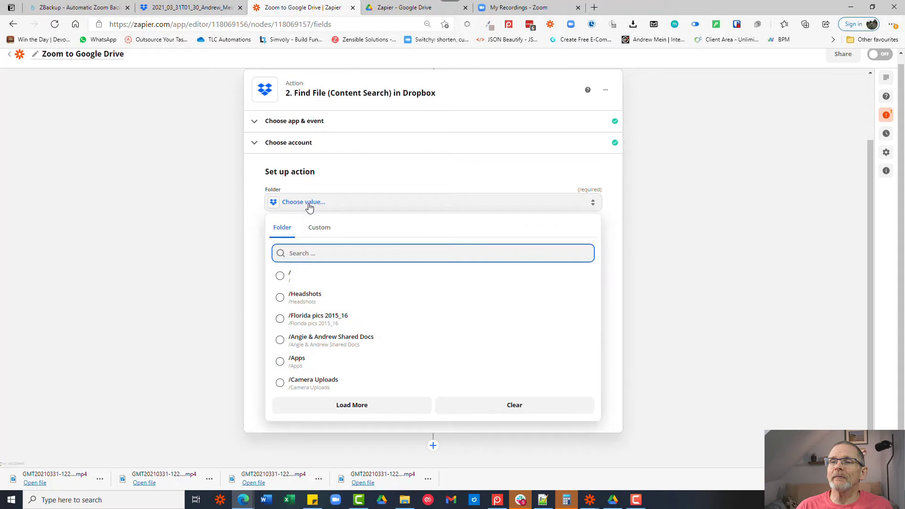
left_click(317, 229)
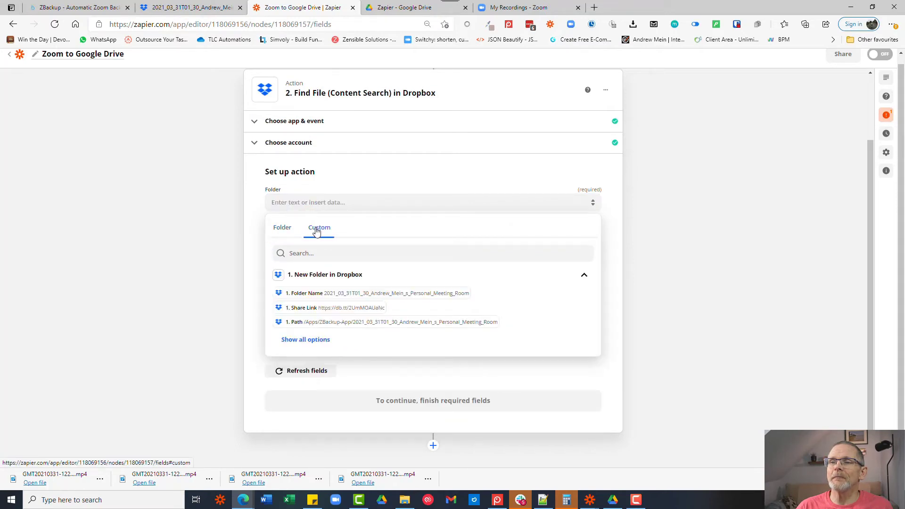
left_click(331, 323)
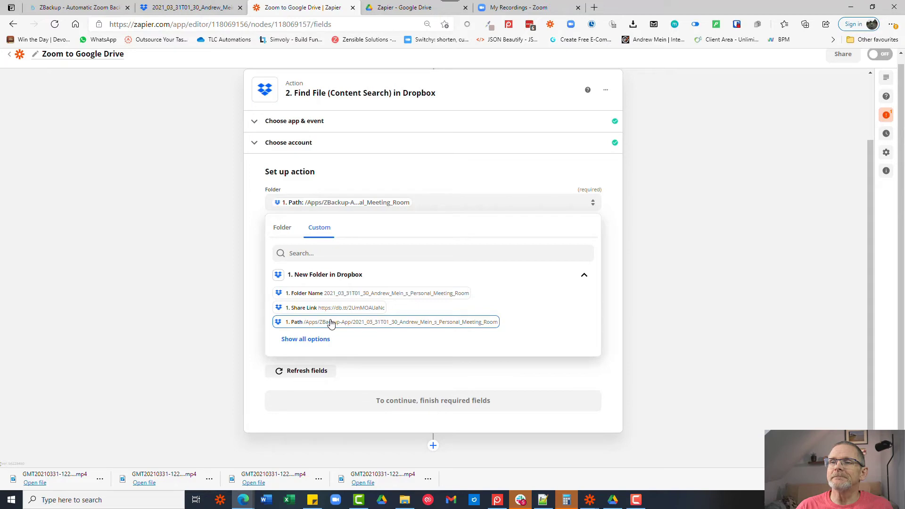
left_click(257, 223)
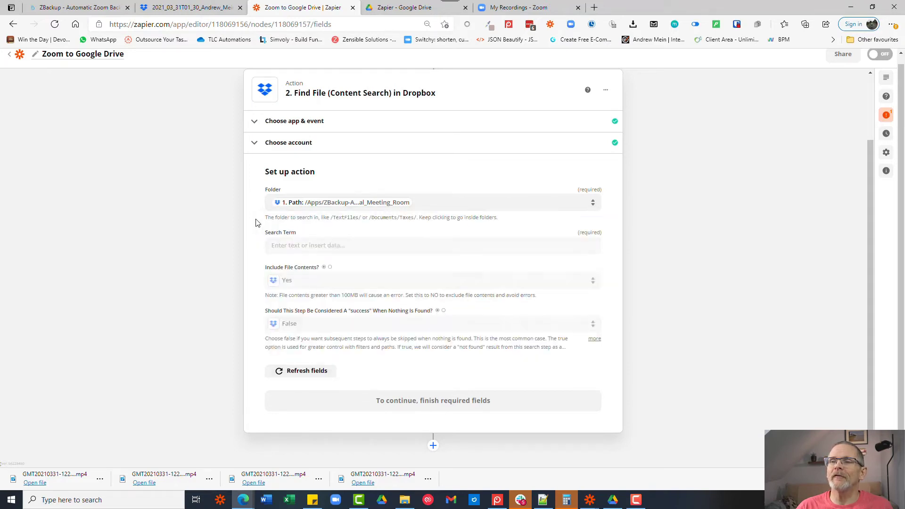
left_click(307, 247)
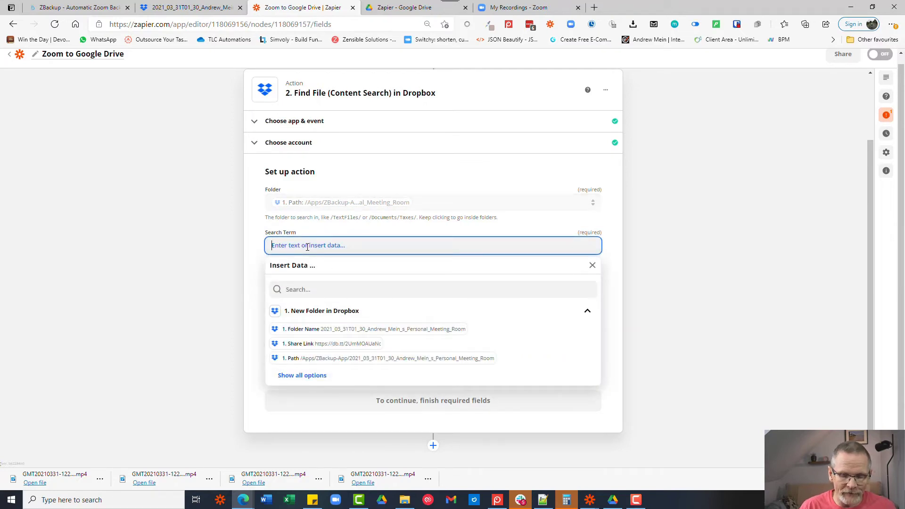
type("mp4")
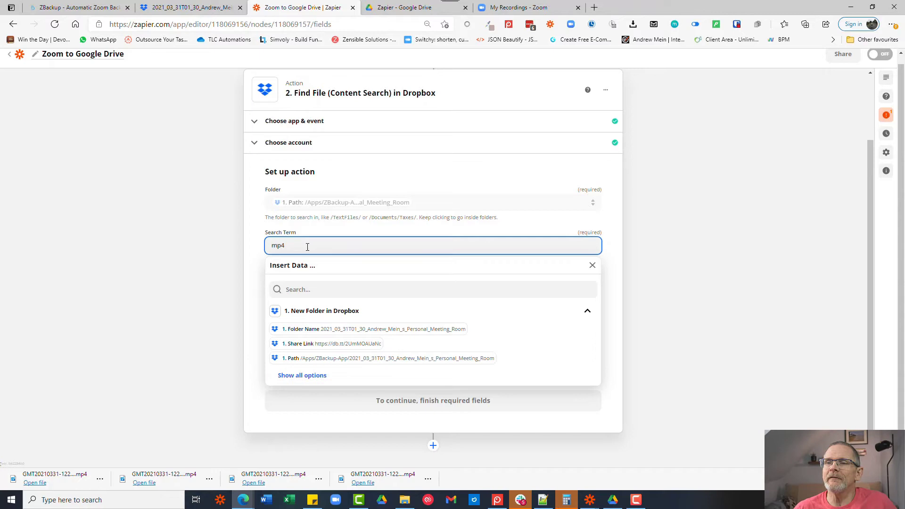
left_click(258, 262)
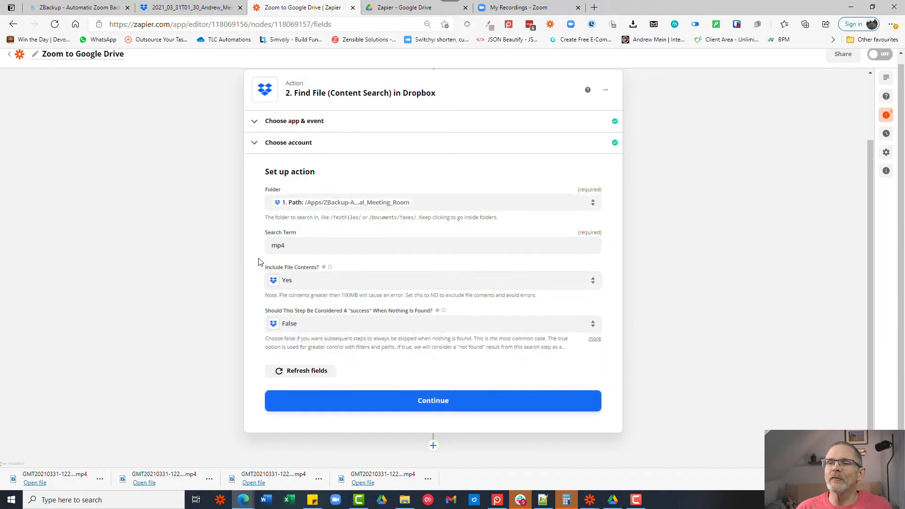
left_click(422, 404)
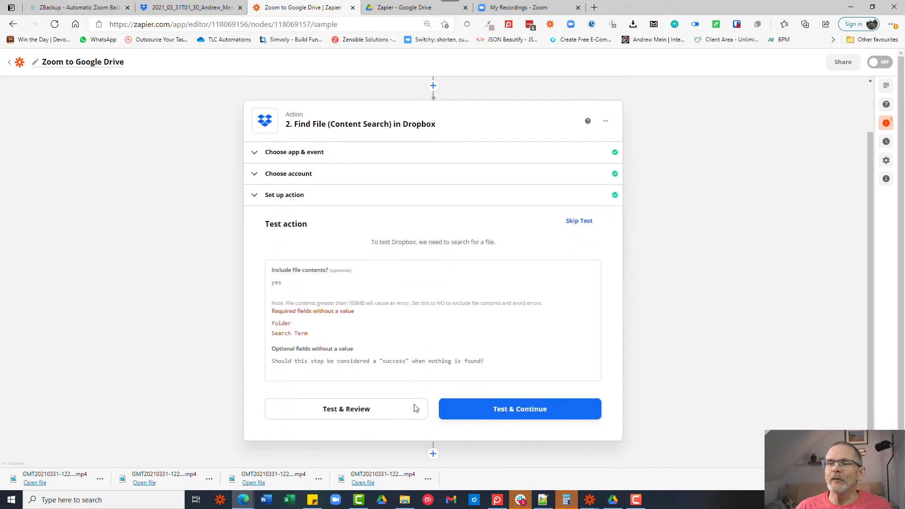
- Test the Find File step, confirm it returns the 454.39 KB .mp4, and add a new step
left_click(349, 416)
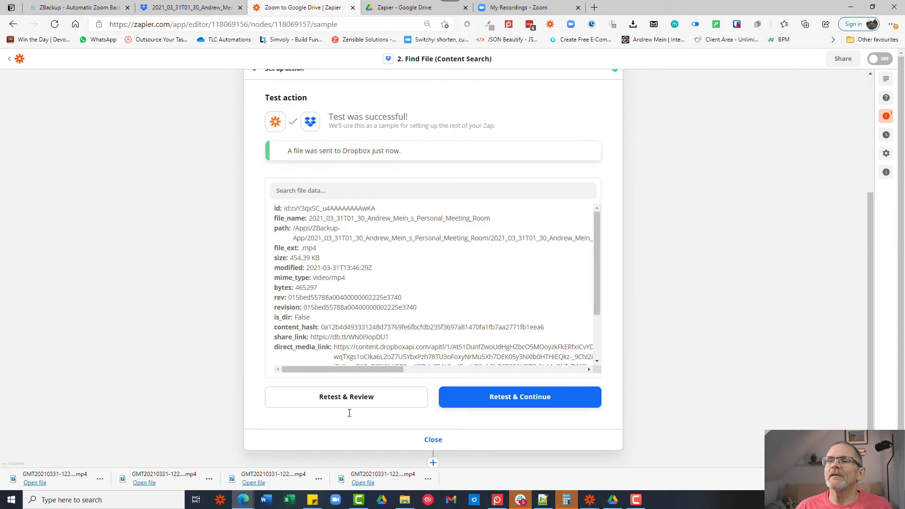
scroll(433, 283, "down", 2)
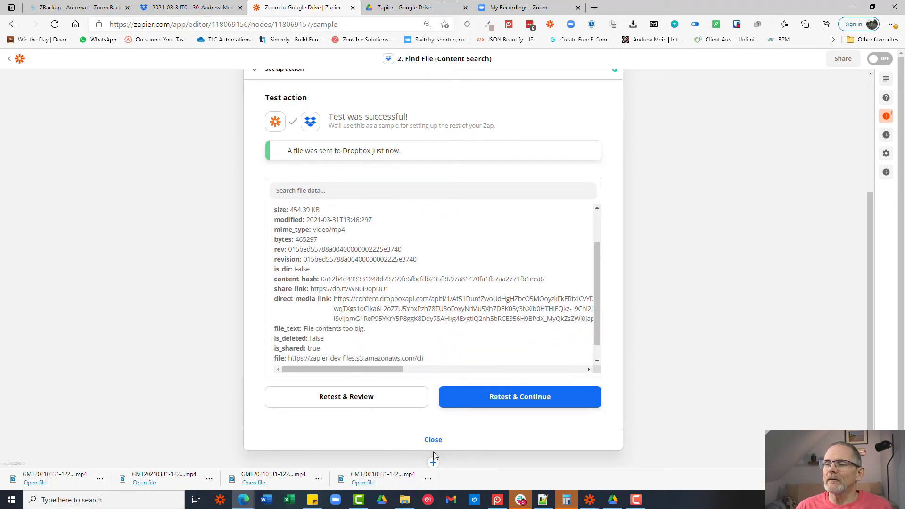
left_click(433, 463)
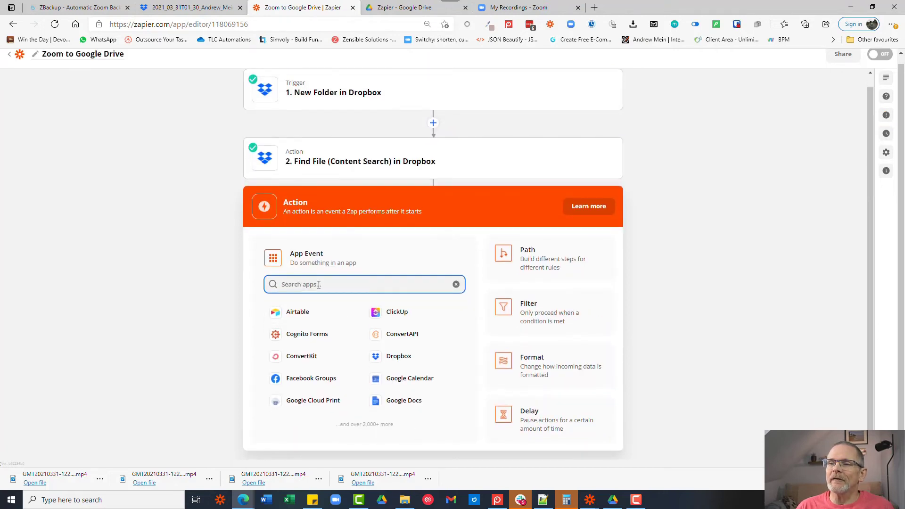
- Make step 3 a Google Drive Upload File action with the connected Google Drive account
type("g")
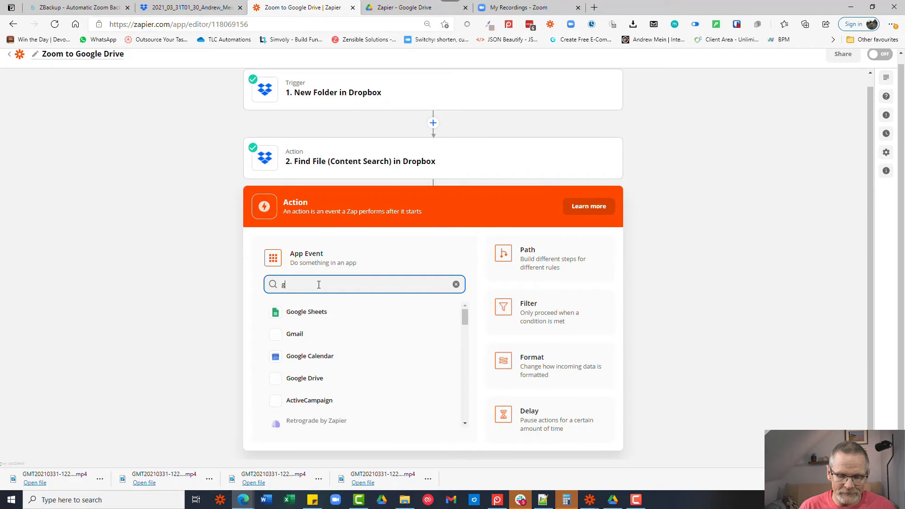
type("oogle Drive")
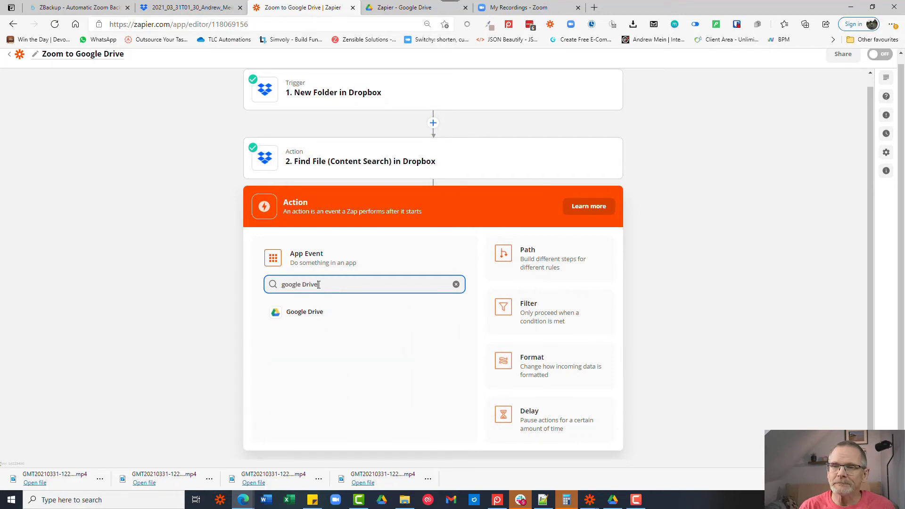
left_click(310, 312)
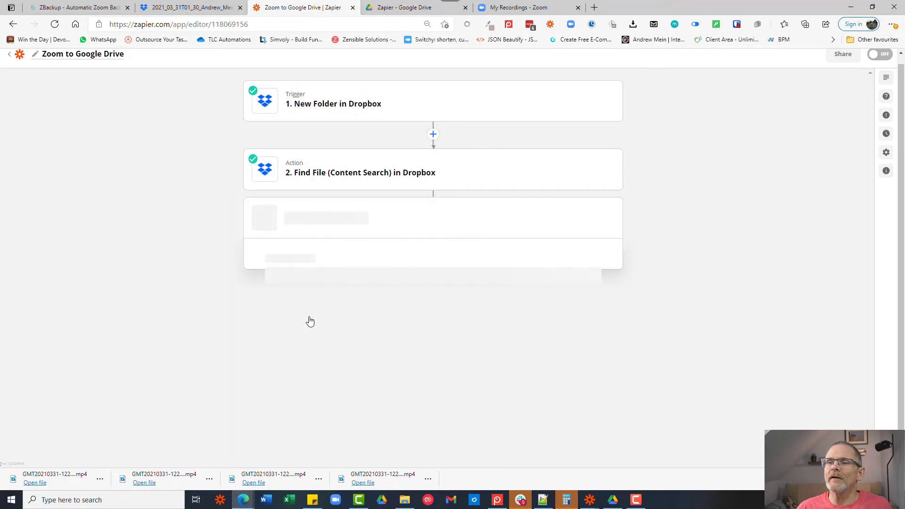
left_click(313, 354)
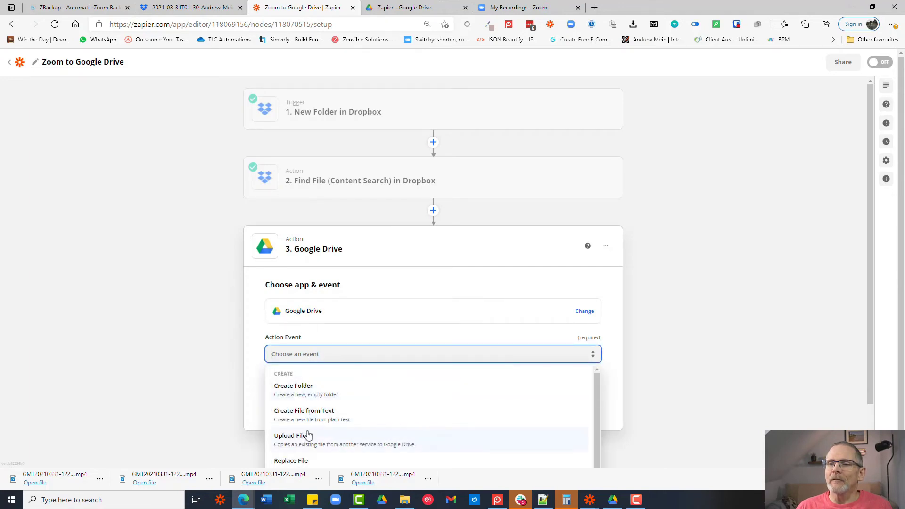
left_click(307, 438)
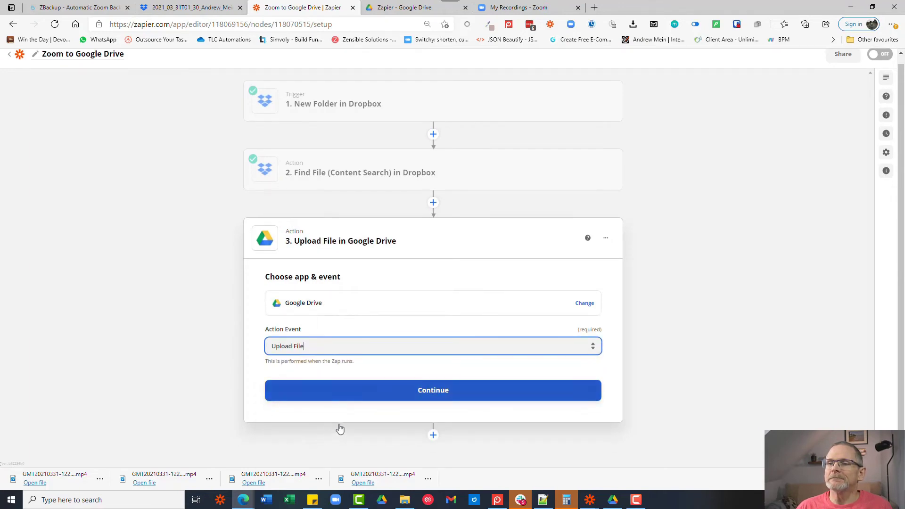
left_click(424, 396)
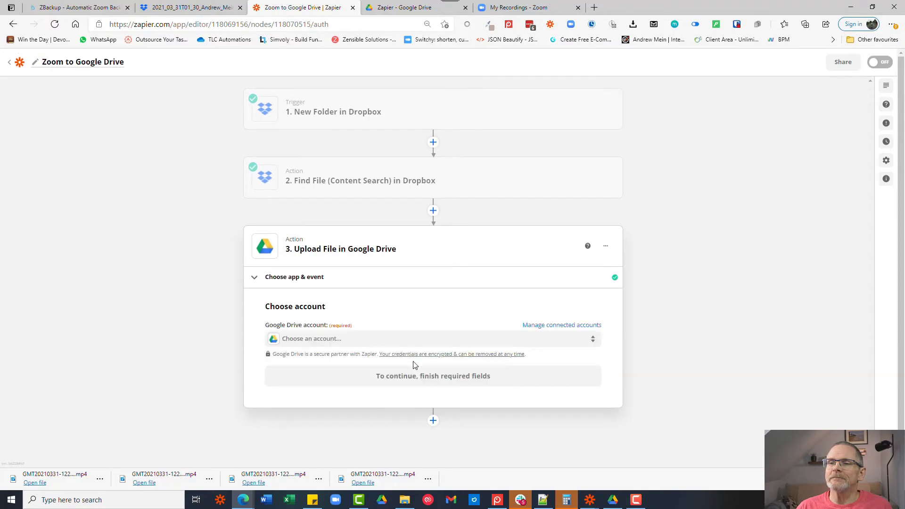
left_click(316, 335)
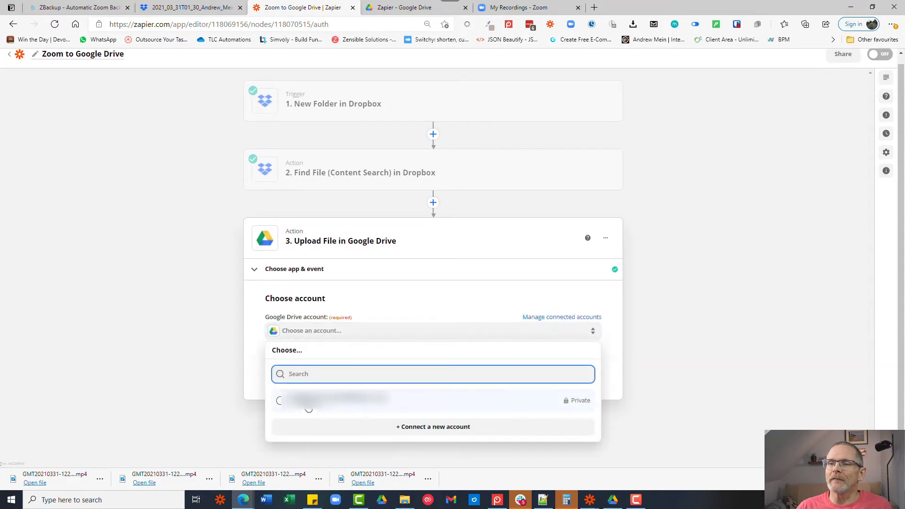
left_click(308, 404)
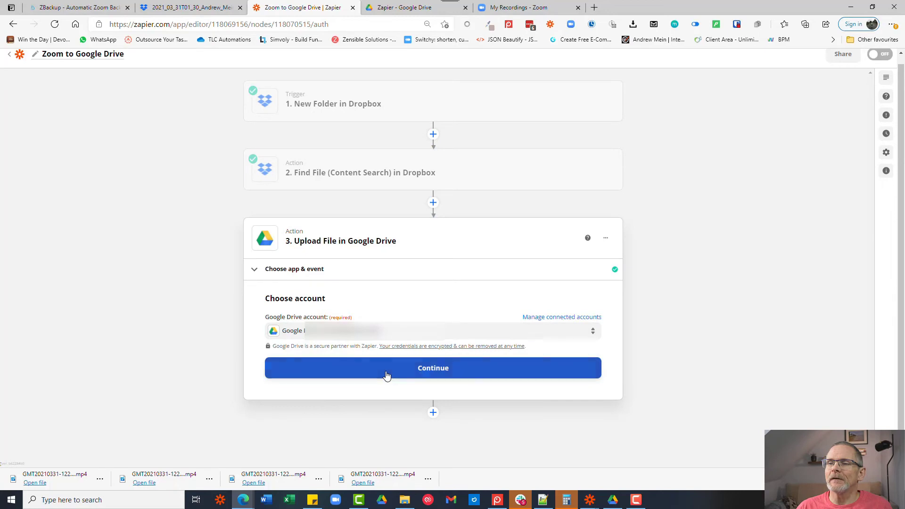
- Set the upload destination to the Zapier folder in My Google Drive
left_click(387, 374)
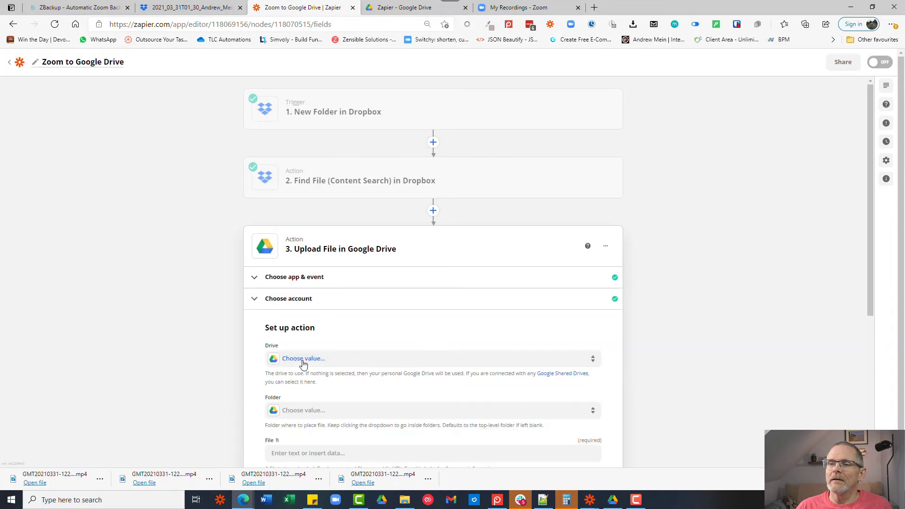
left_click(307, 358)
left_click(299, 428)
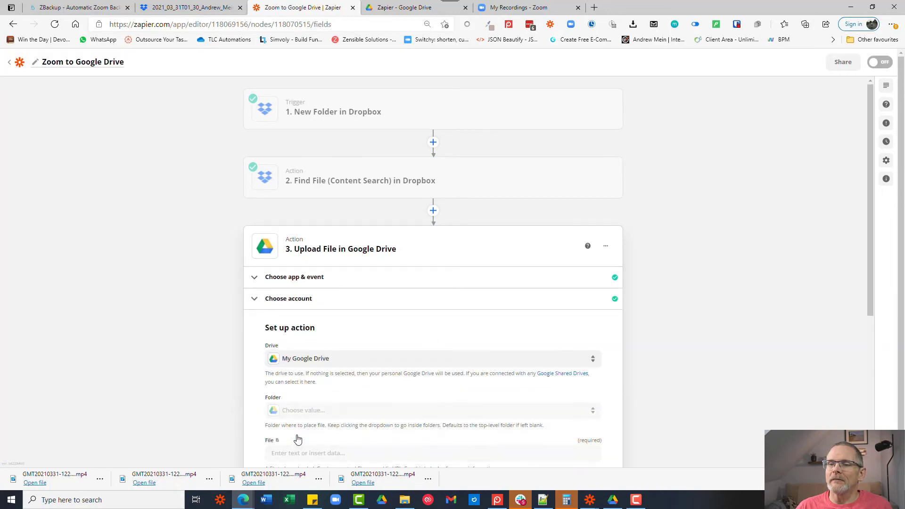
scroll(297, 401, "down", 5)
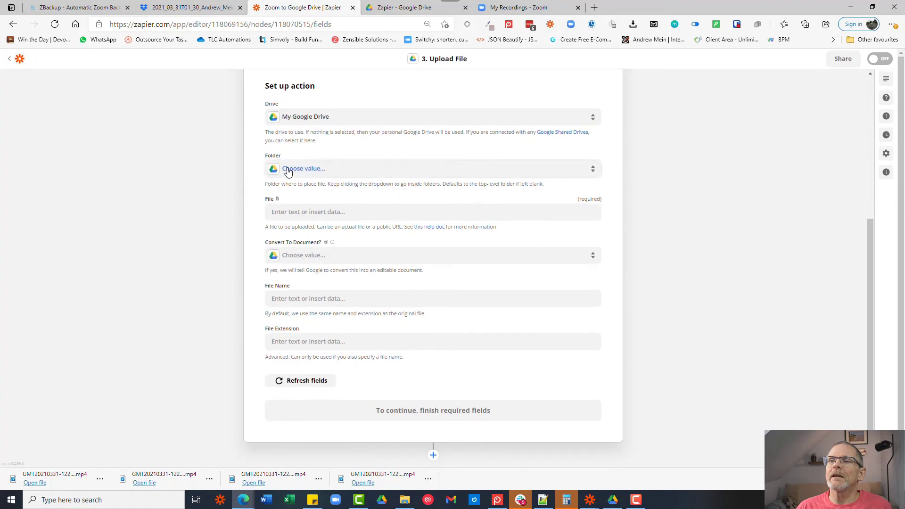
left_click(287, 171)
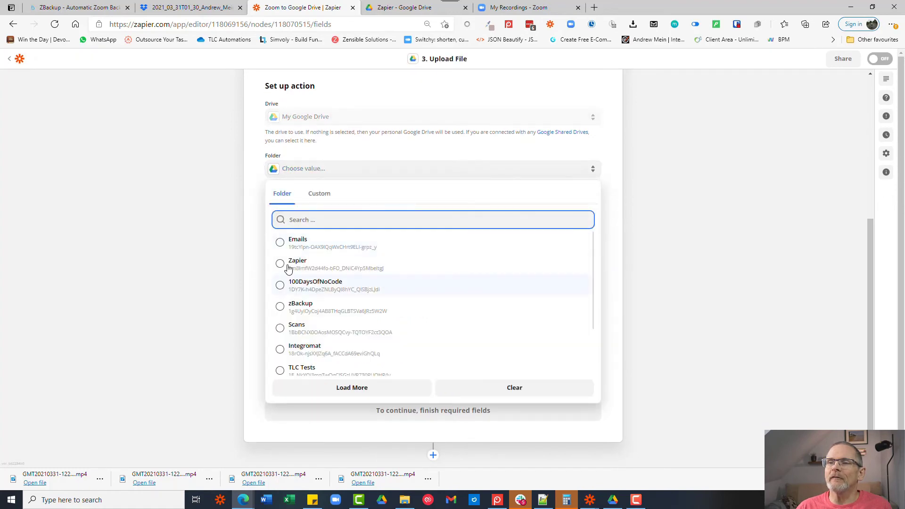
left_click(288, 262)
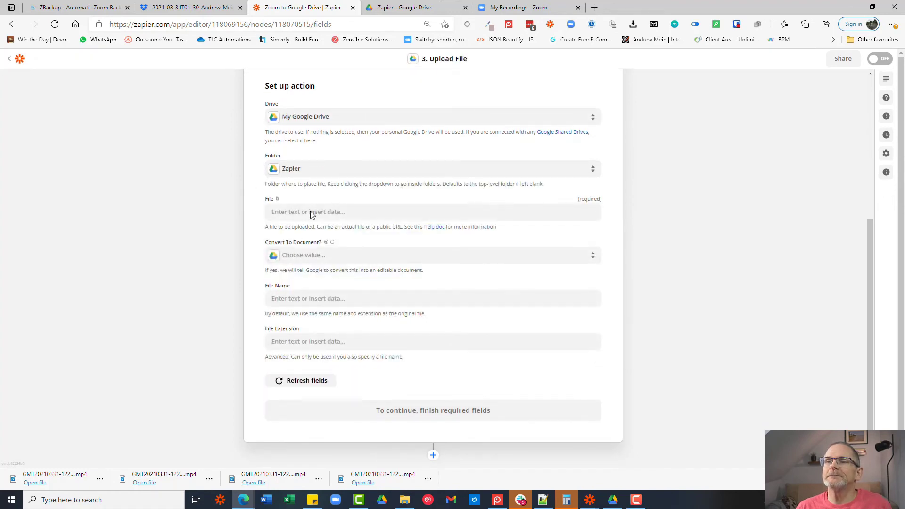
- Set the File to the Dropbox search result's Direct Media Link
left_click(362, 212)
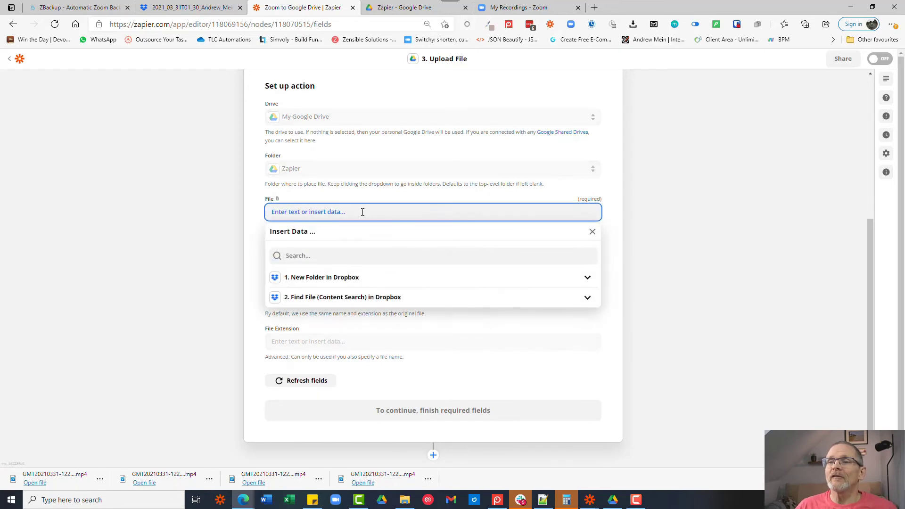
left_click(350, 301)
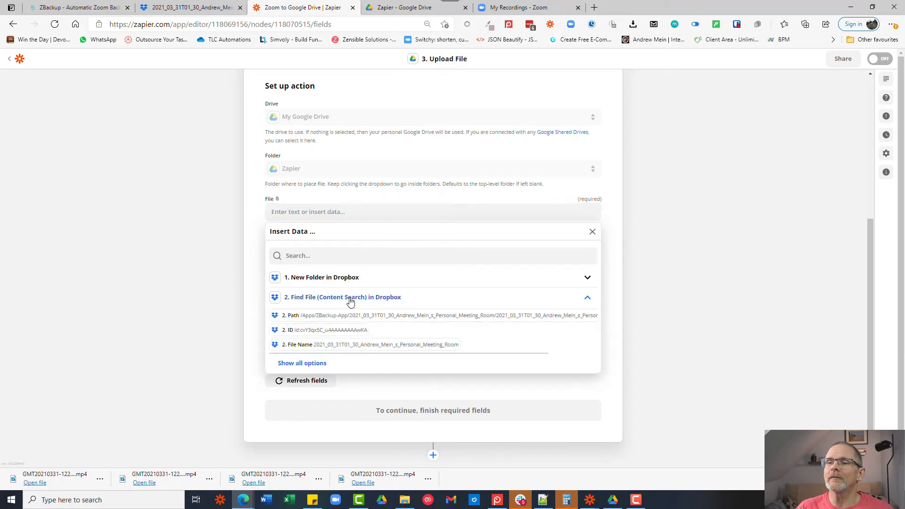
left_click(307, 364)
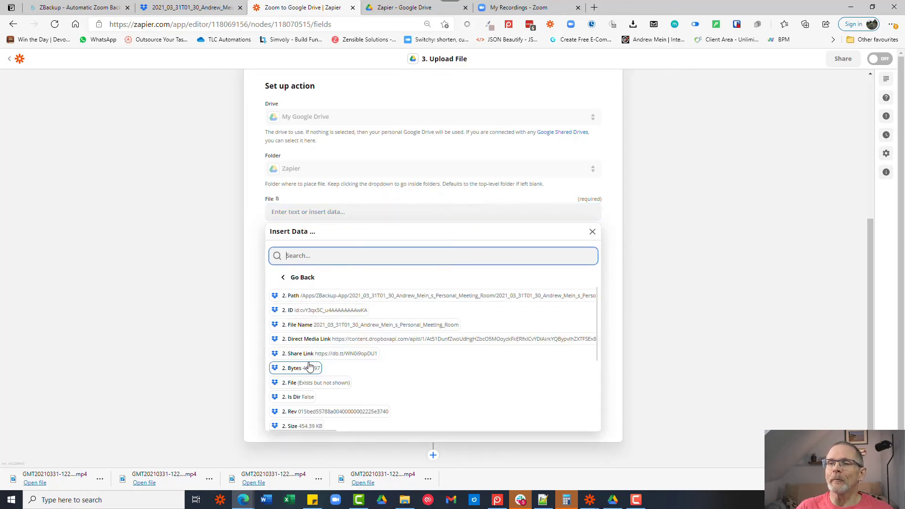
left_click(338, 339)
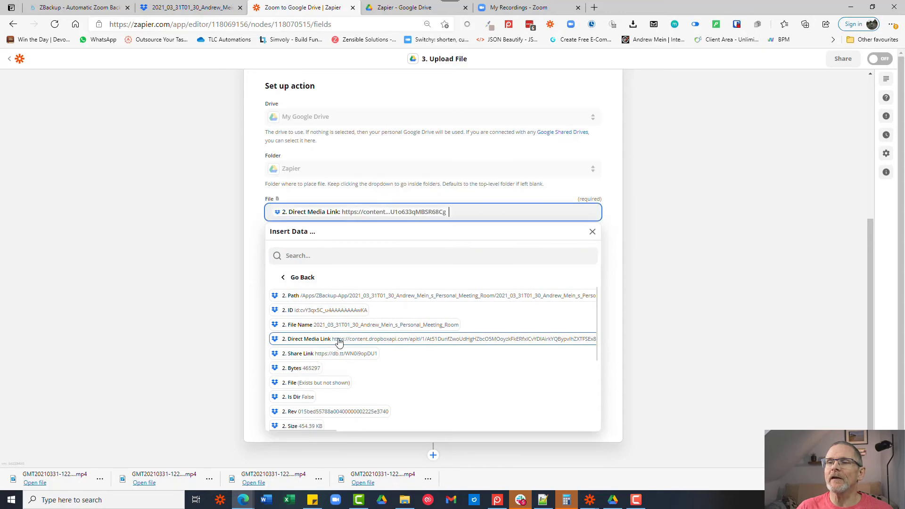
left_click(263, 252)
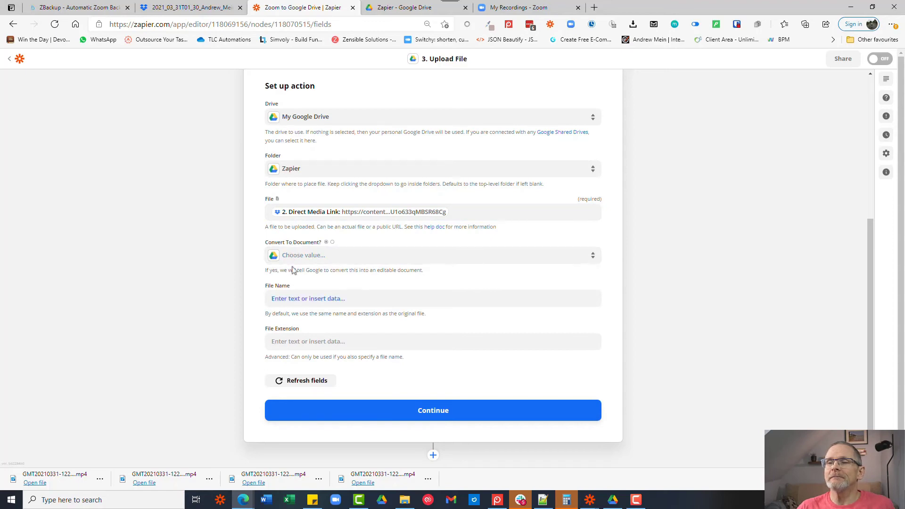
- Name the uploaded file 'Zoom recording' with the mp4 extension
left_click(293, 298)
type("Zoom recording")
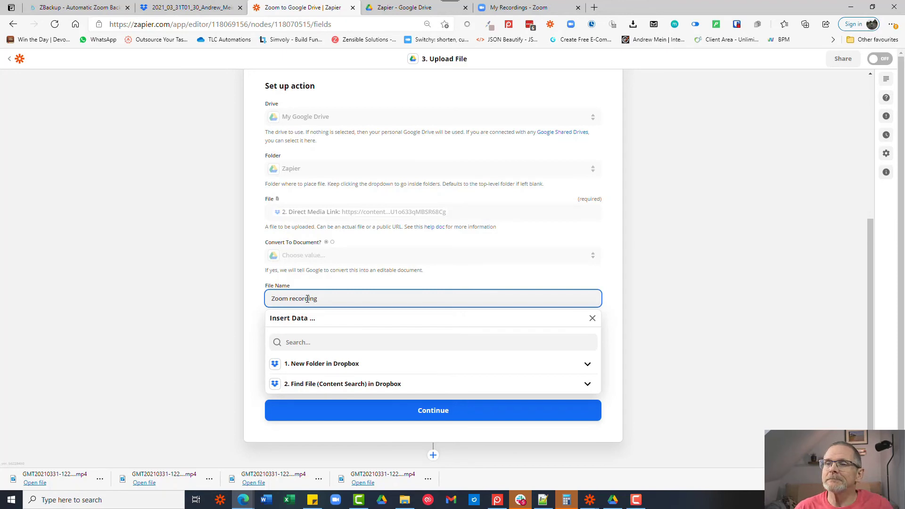
left_click(254, 319)
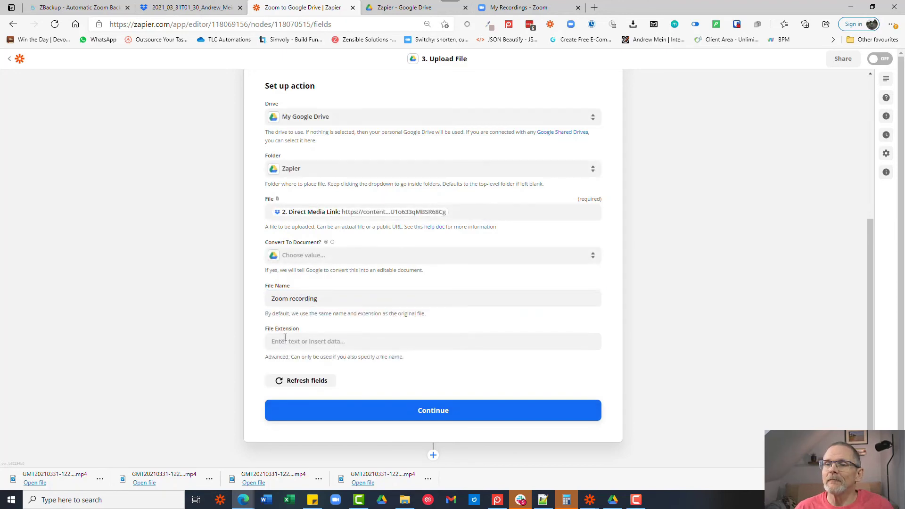
left_click(288, 341)
type("mp4")
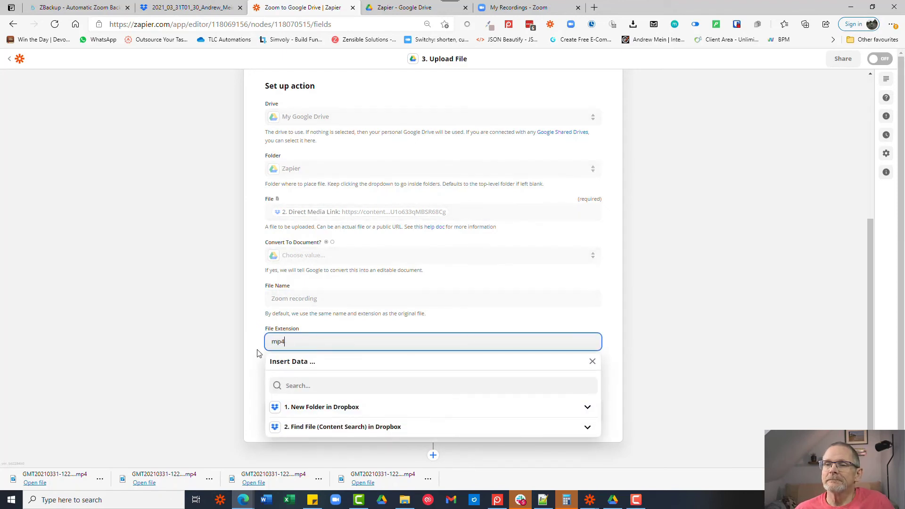
left_click(258, 354)
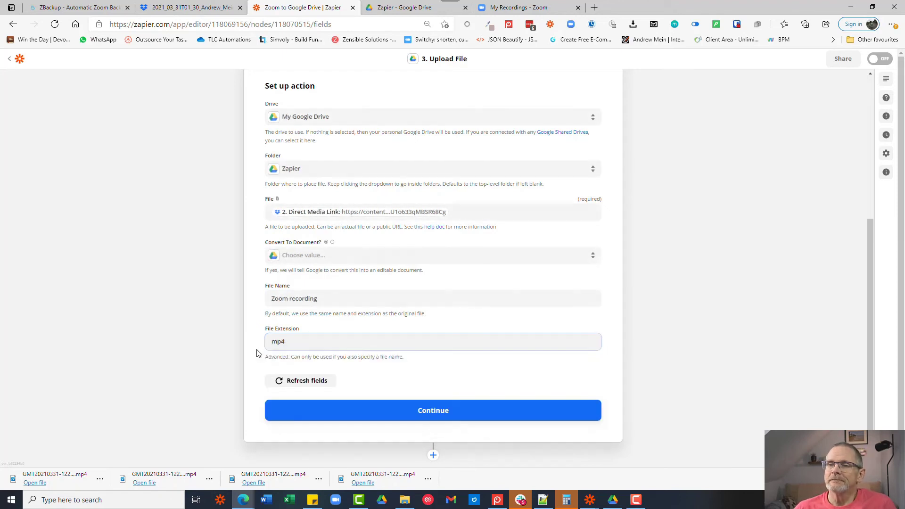
- Run the upload test and review the returned Zoom recording.mp4 (video/mp4) data
left_click(403, 410)
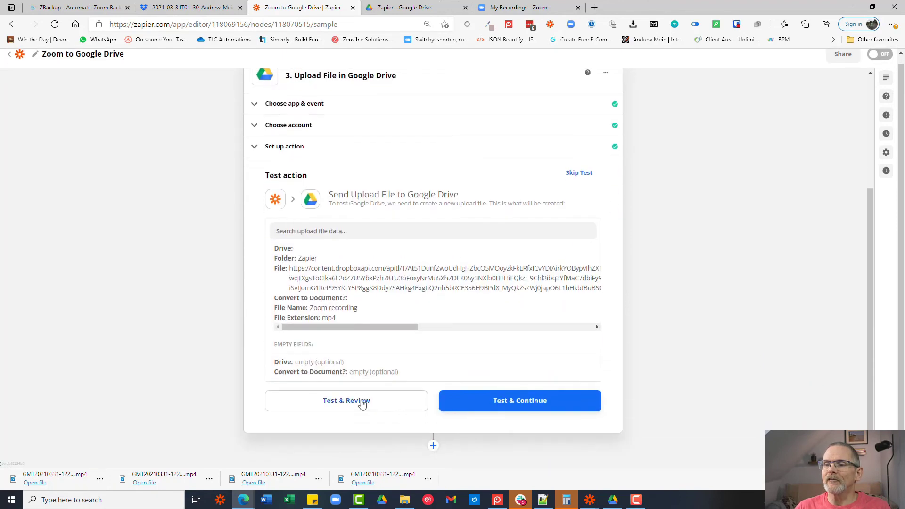
left_click(361, 400)
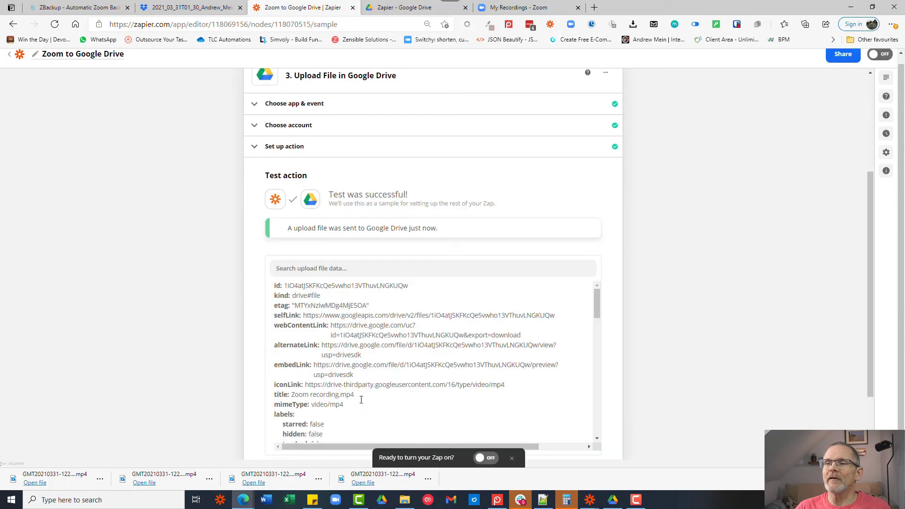
scroll(355, 376, "down", 5)
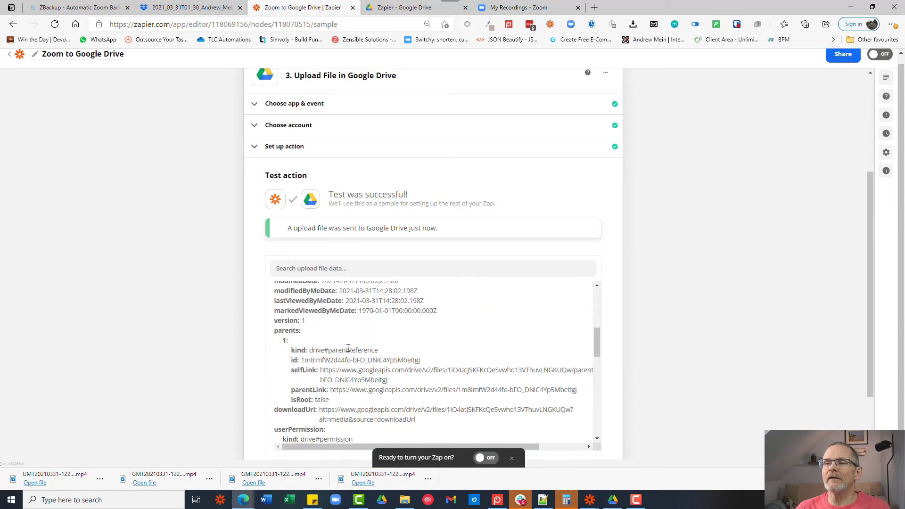
scroll(376, 351, "down", 5)
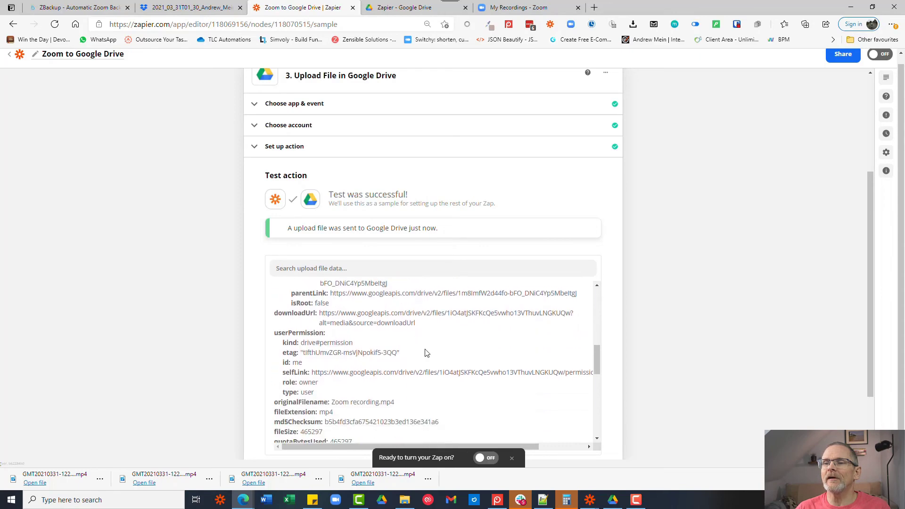
- Preview Zoom recording.mp4 (454 KB) from the Zapier folder in Google Drive
left_click(409, 7)
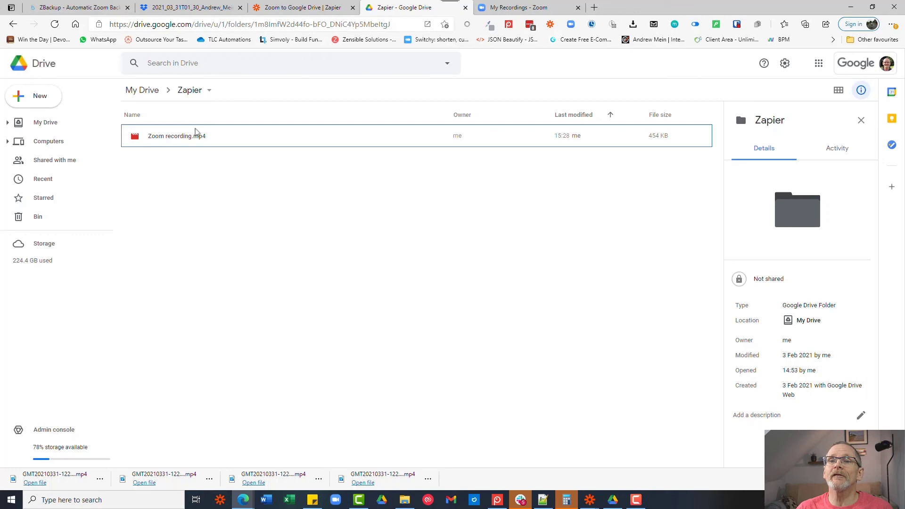
double_click(178, 139)
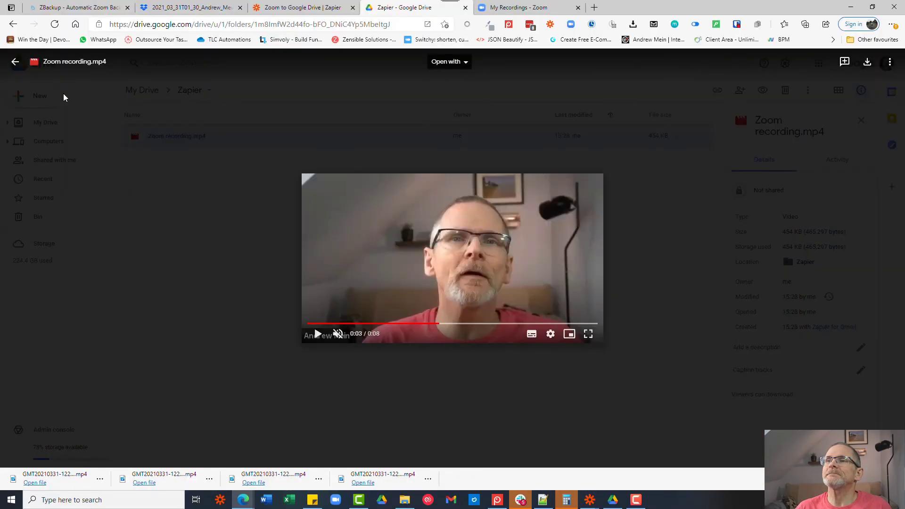
- Back in the Zapier editor, switch on the 'Zoom to Google Drive' zap with all three steps configured
left_click(298, 8)
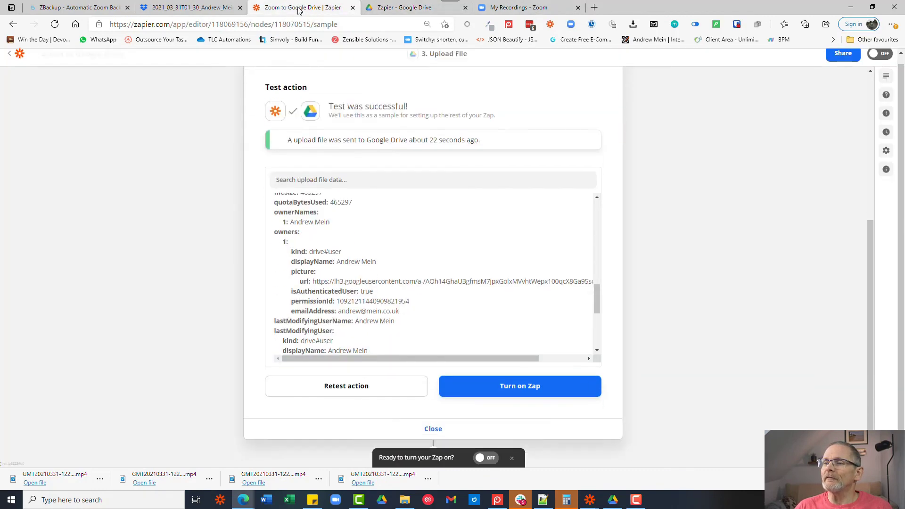
left_click(507, 384)
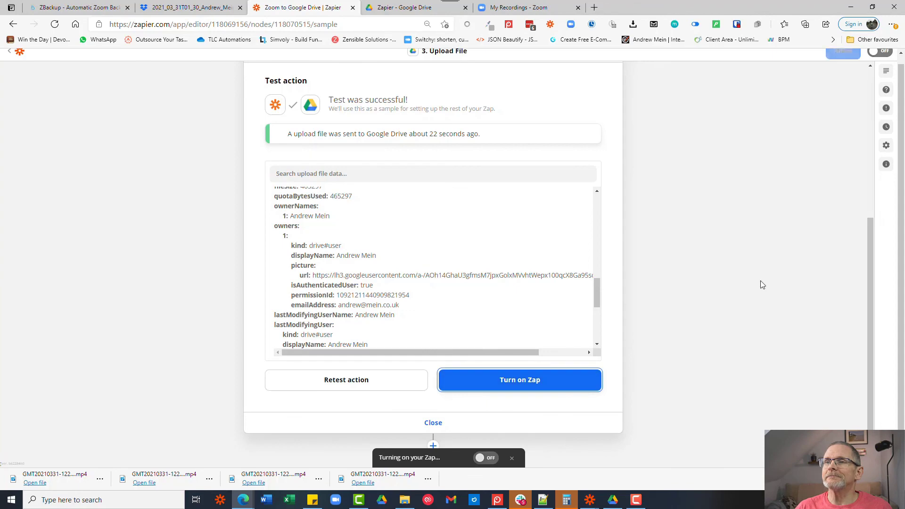